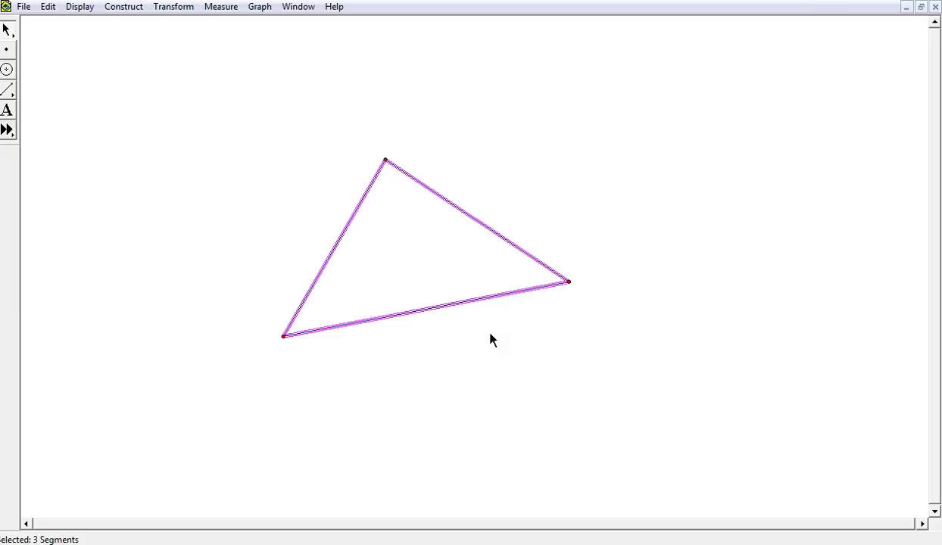
- Construct the midpoints of all three sides of the triangle
left_click(216, 155)
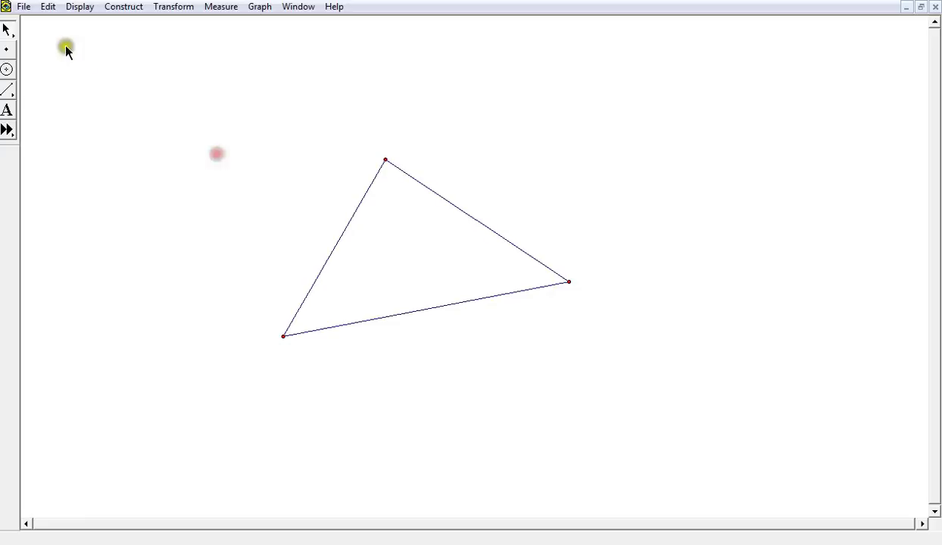
left_click_drag(322, 184, 493, 356)
left_click(130, 9)
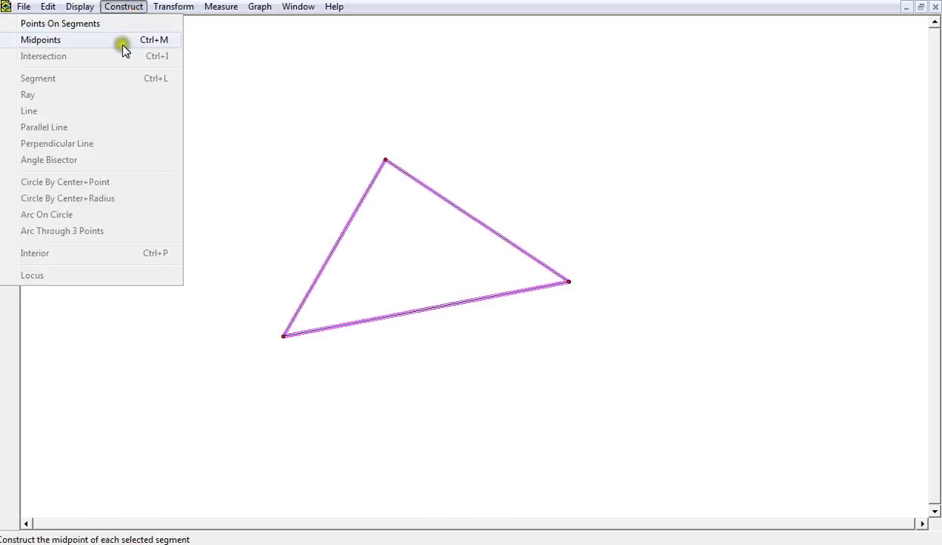
left_click(122, 42)
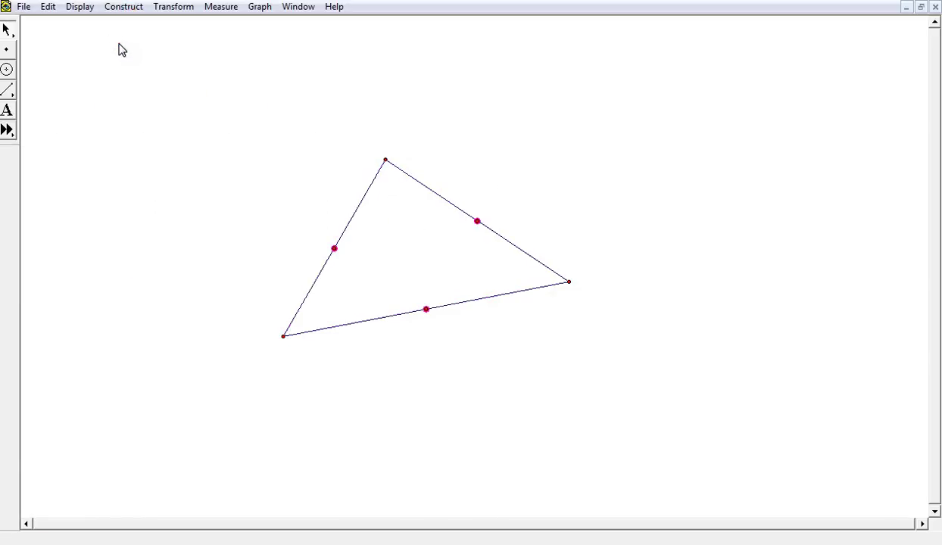
left_click(178, 75)
- Move the triangle's top vertex up and to the left, making the triangle taller
left_click(265, 159)
left_click_drag(386, 159, 349, 102)
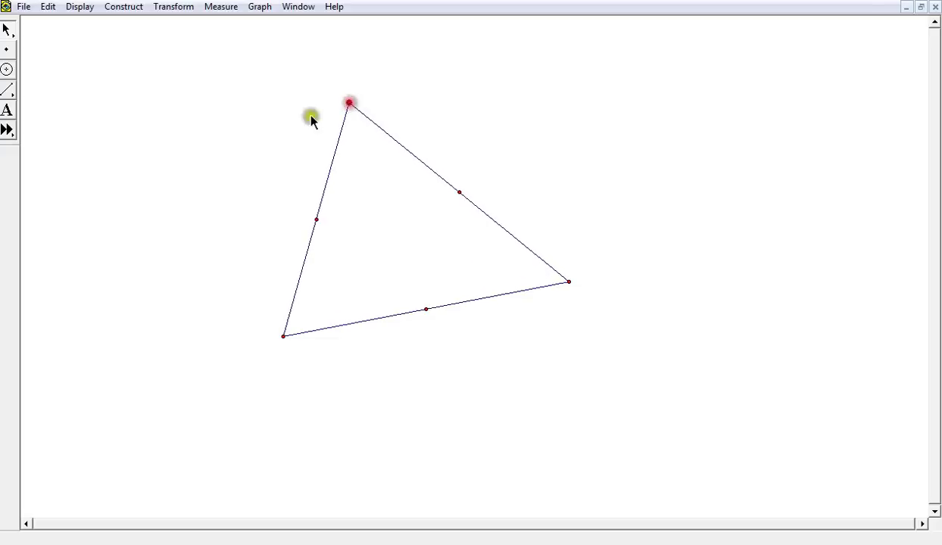
left_click(261, 265)
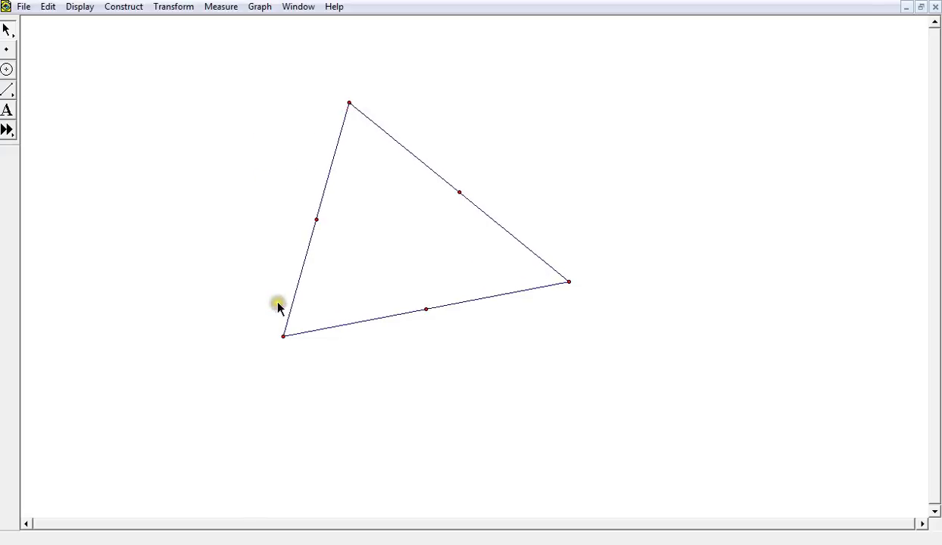
- Construct a perpendicular line through the triangle's lower-left vertex to the opposite upper-right side
left_click_drag(286, 336, 286, 339)
left_click(284, 336)
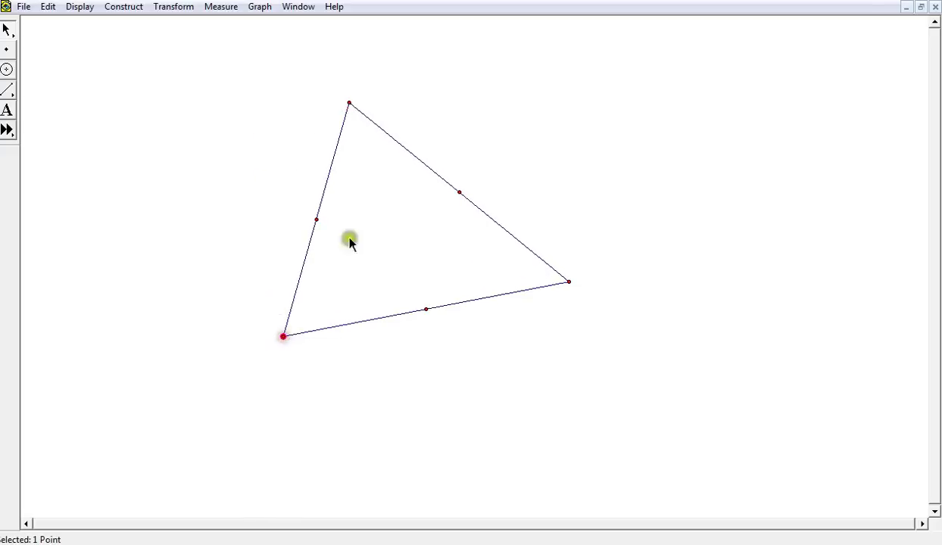
left_click(413, 155)
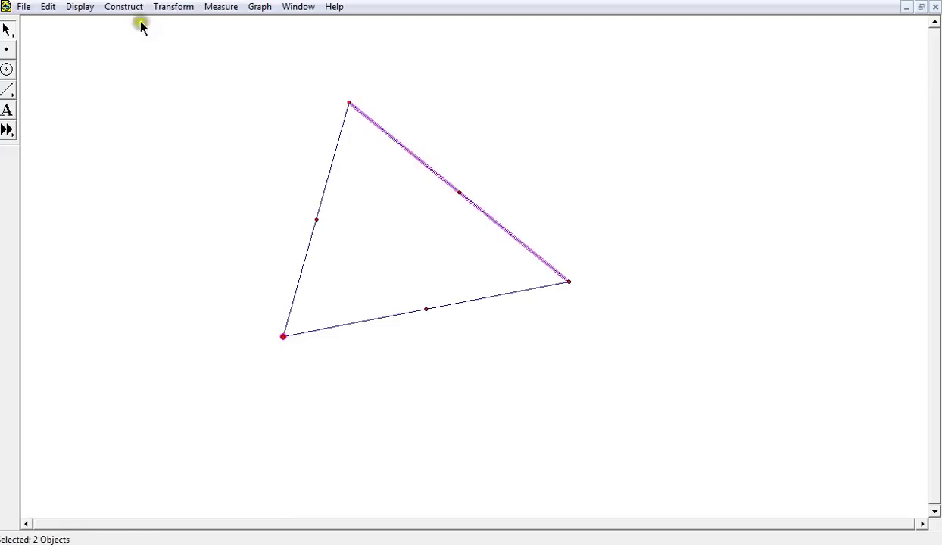
left_click(125, 7)
left_click(119, 141)
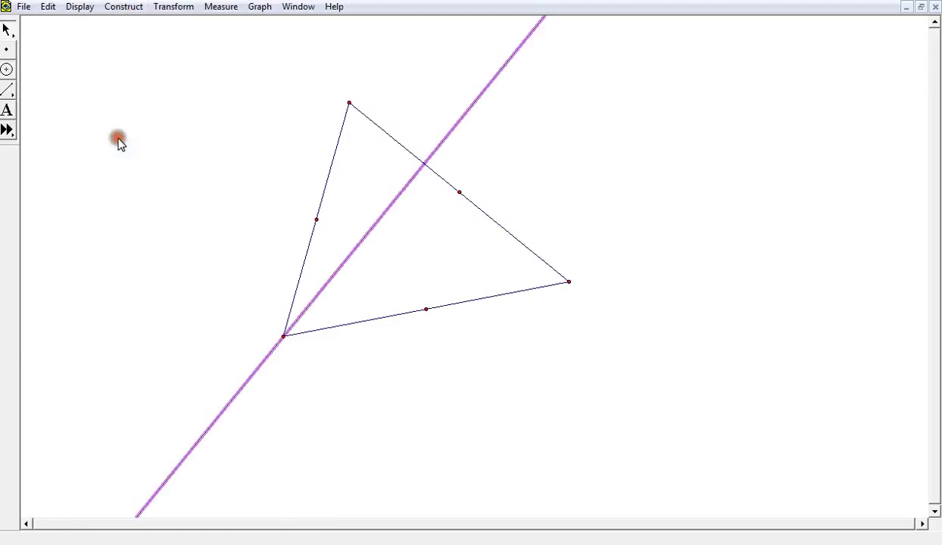
left_click(208, 155)
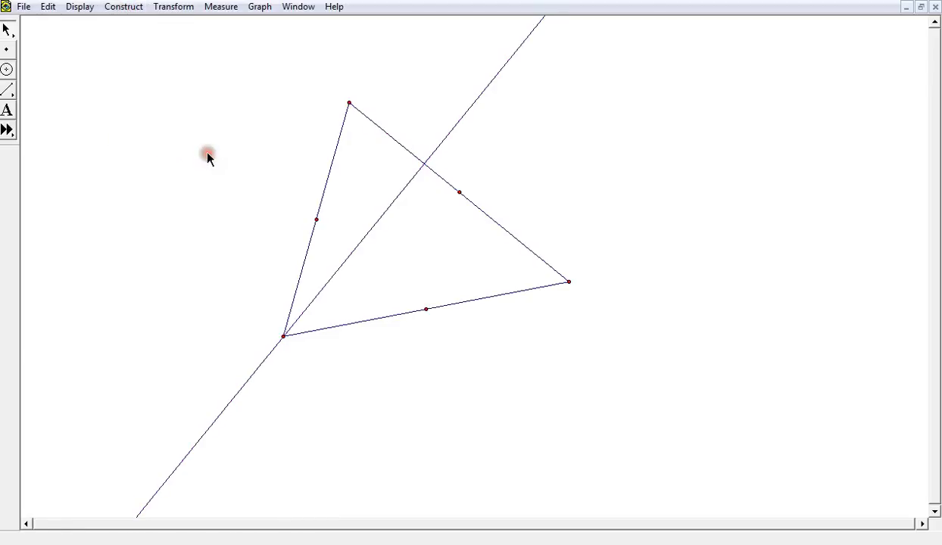
- Construct a perpendicular line through the triangle's top vertex to the bottom side
left_click(349, 102)
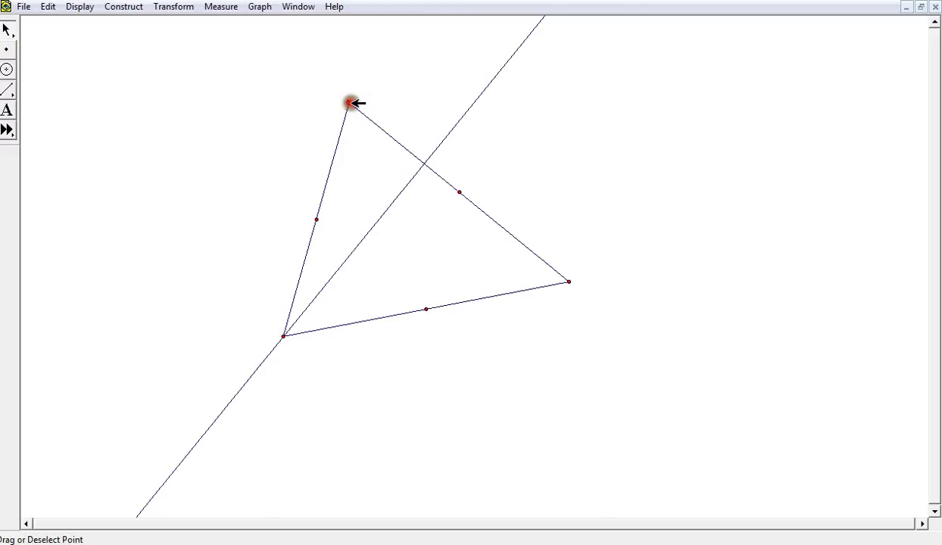
left_click(380, 317)
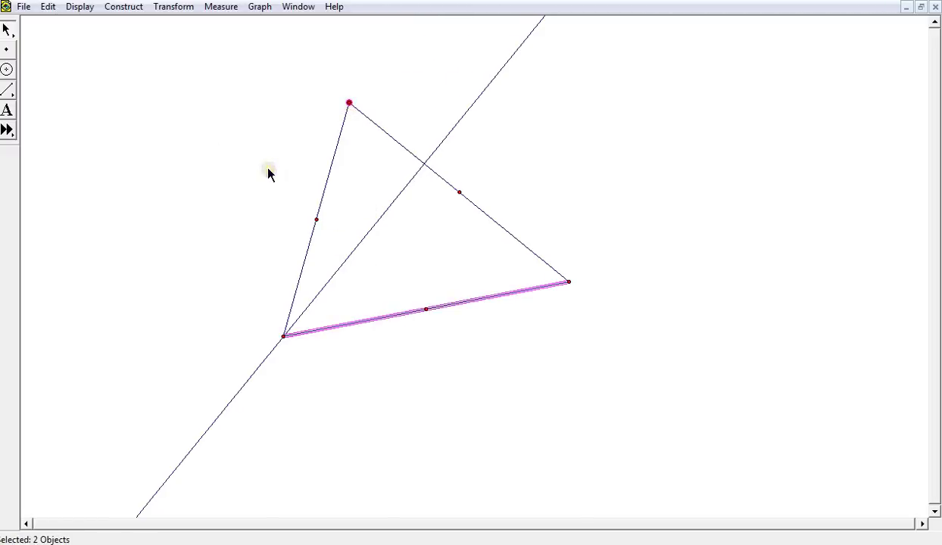
left_click(118, 9)
left_click(112, 134)
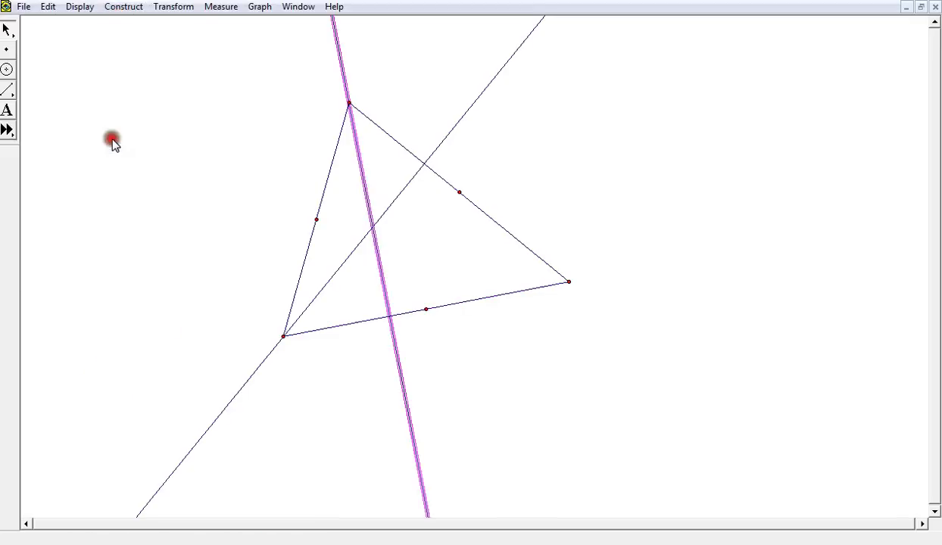
left_click(542, 200)
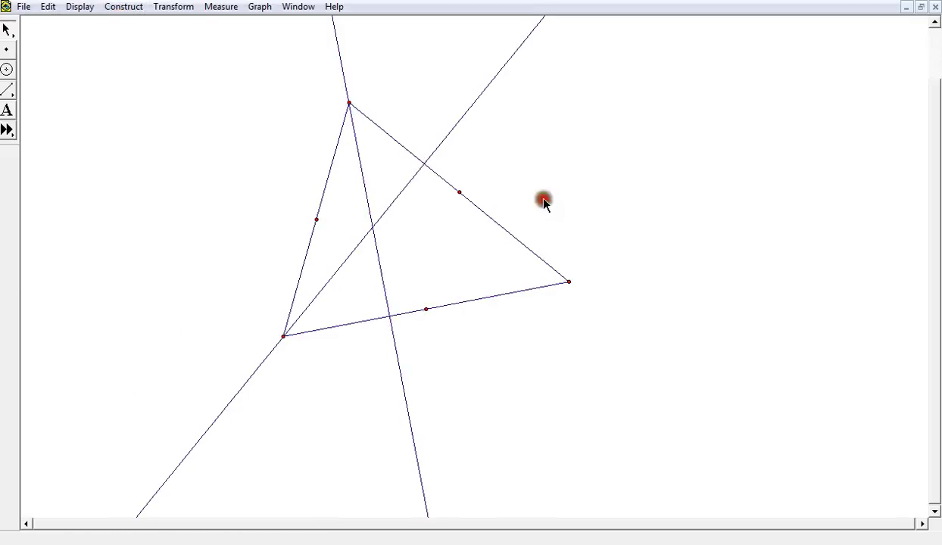
- Construct a perpendicular line through the triangle's right vertex to the left side
left_click(570, 282)
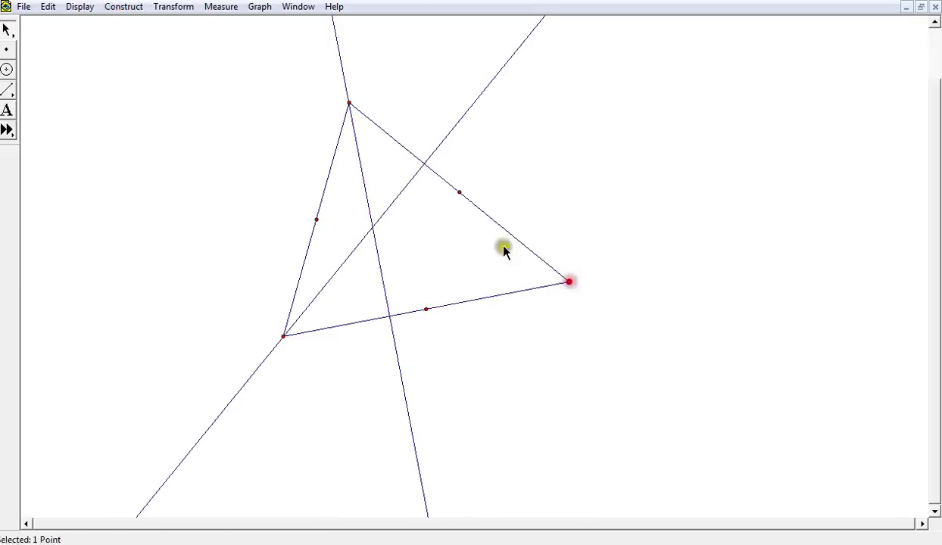
left_click(330, 182)
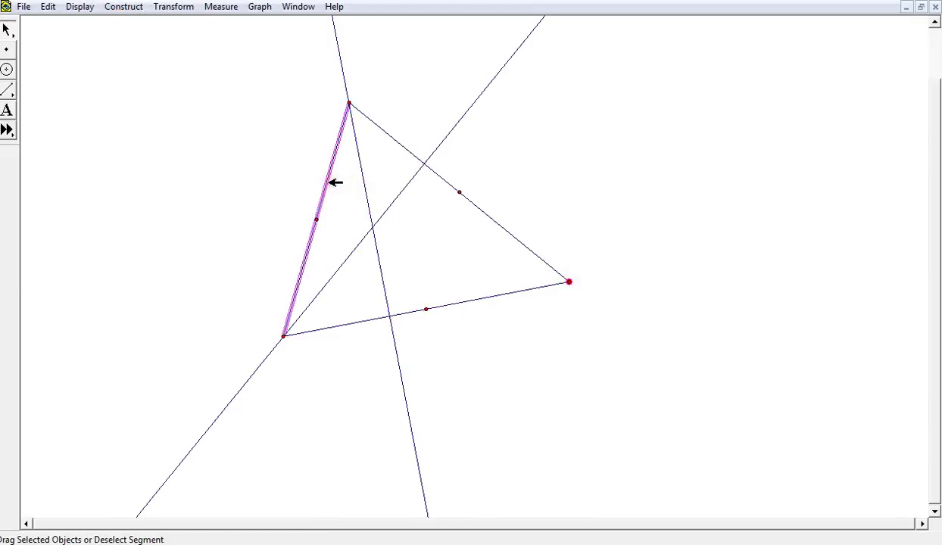
left_click(123, 9)
left_click(119, 143)
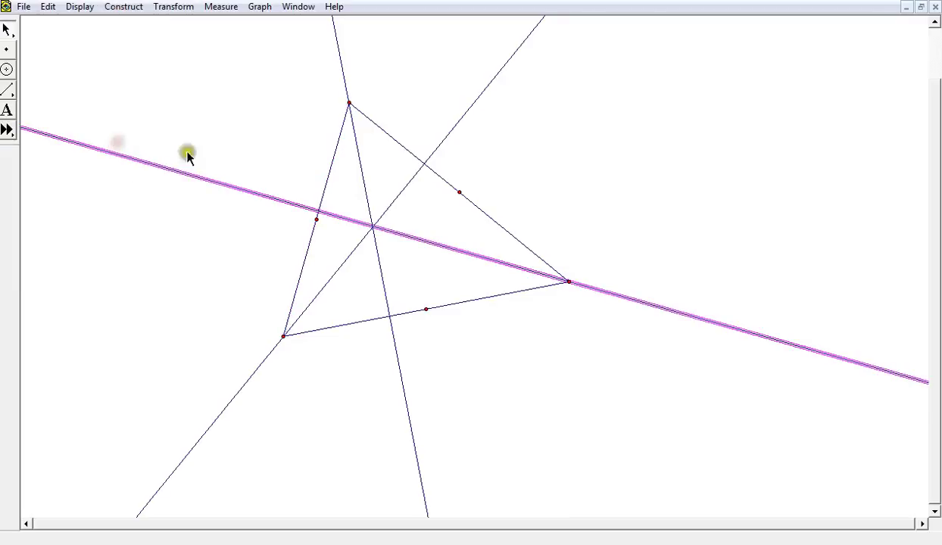
- Construct the intersection point of the altitudes through the top and right vertices
left_click(364, 185)
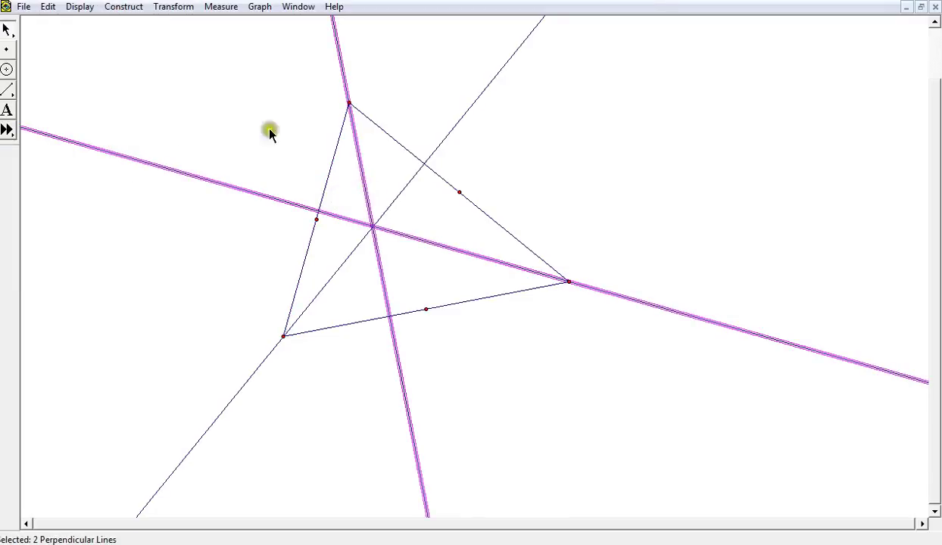
left_click(123, 7)
left_click(113, 59)
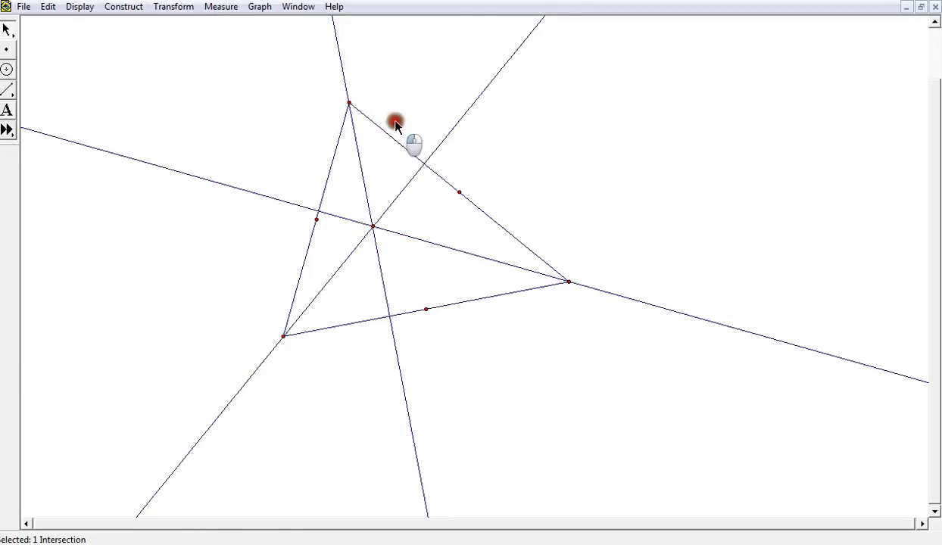
- Construct the three altitude feet by intersecting each perpendicular line with the side it crosses at a right angle
left_click_drag(401, 133, 431, 176)
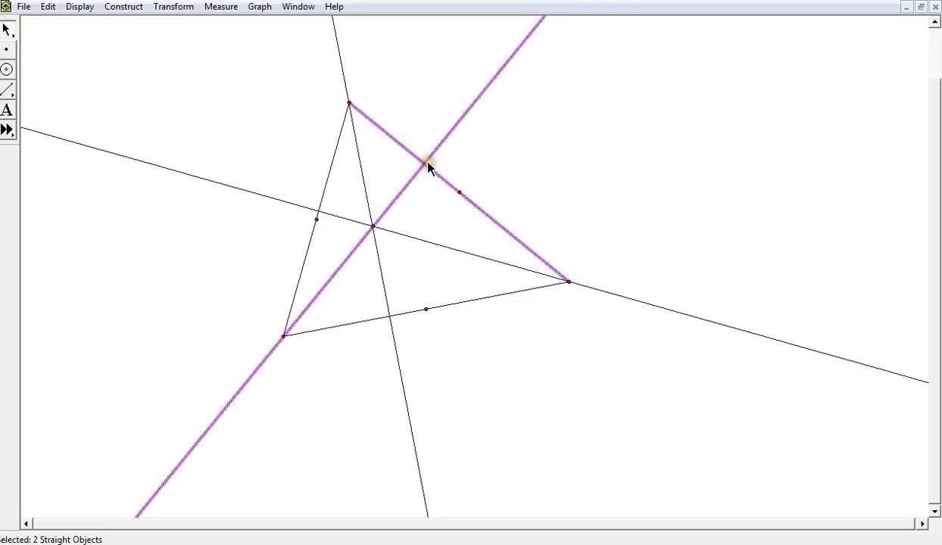
left_click(425, 165)
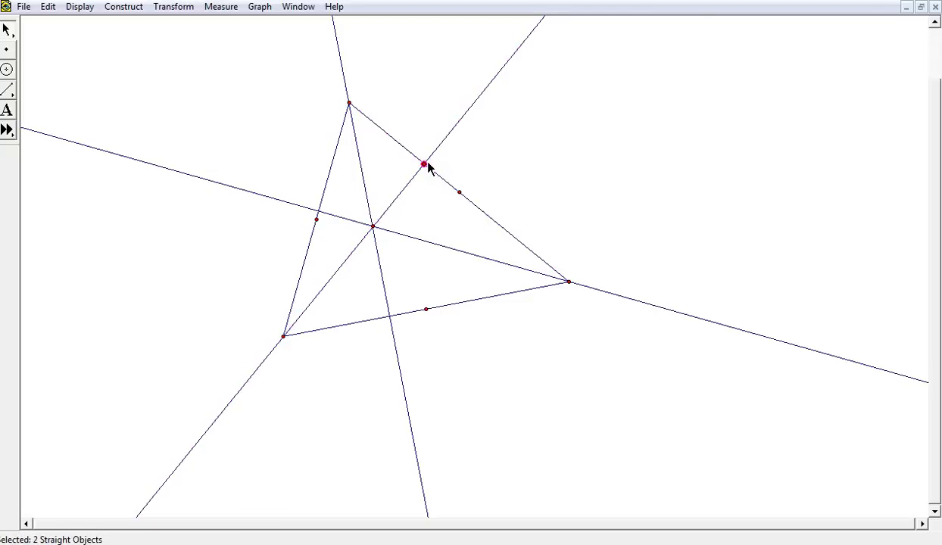
left_click_drag(371, 296, 402, 339)
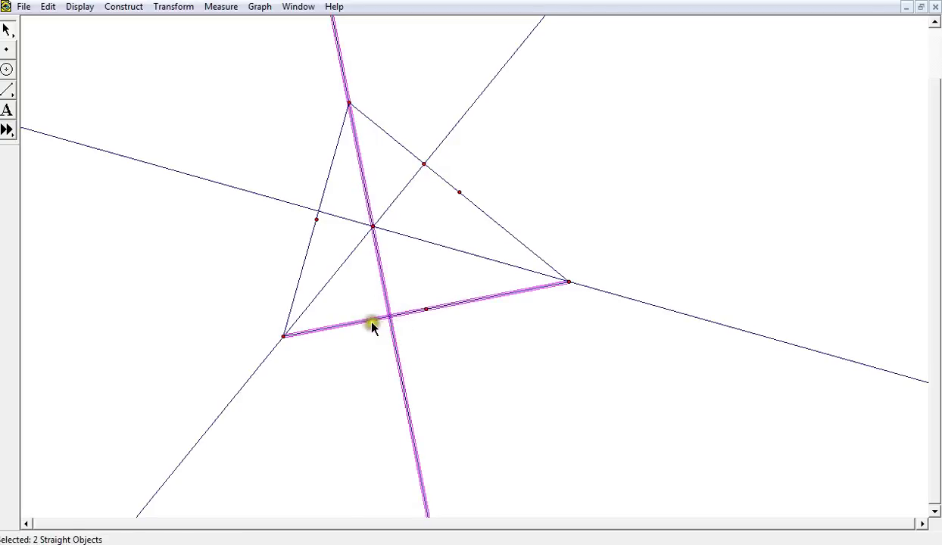
key("ctrl+i")
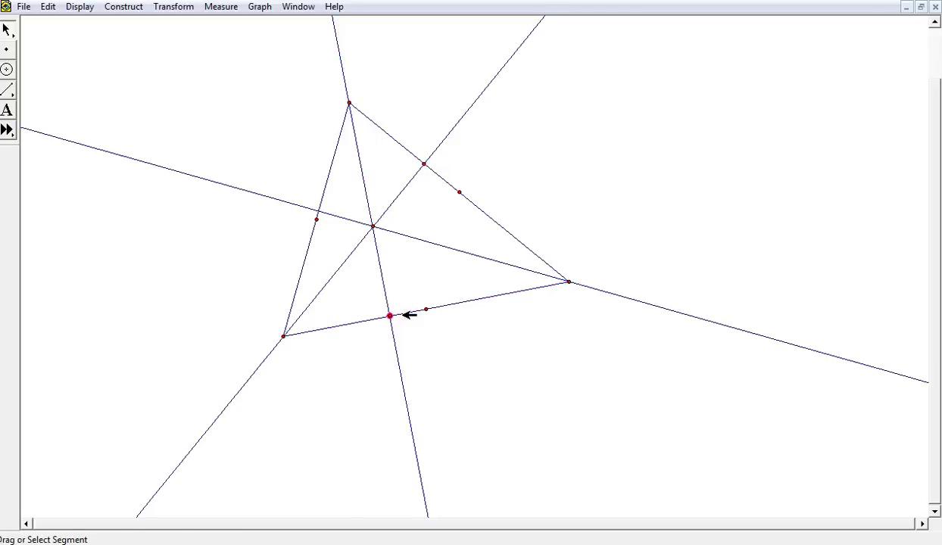
left_click_drag(300, 187, 323, 212)
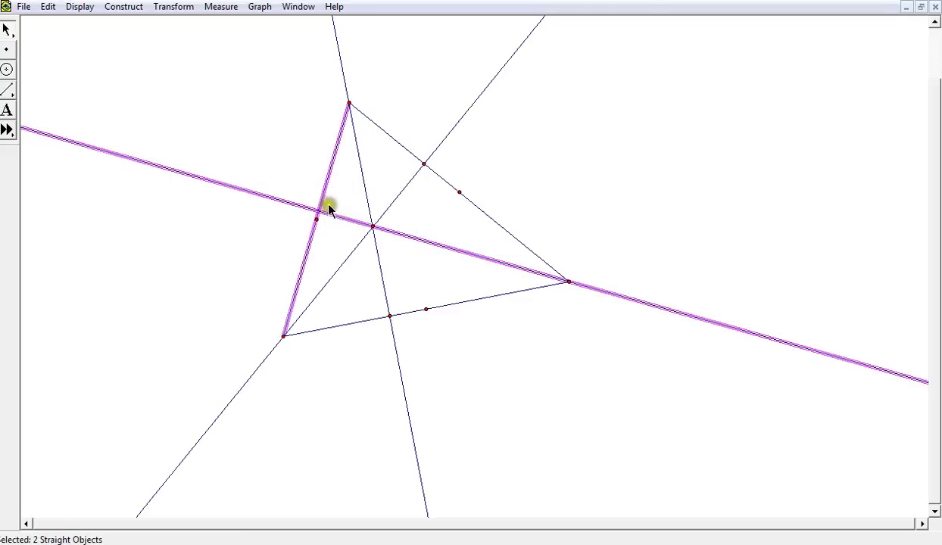
key("ctrl+i")
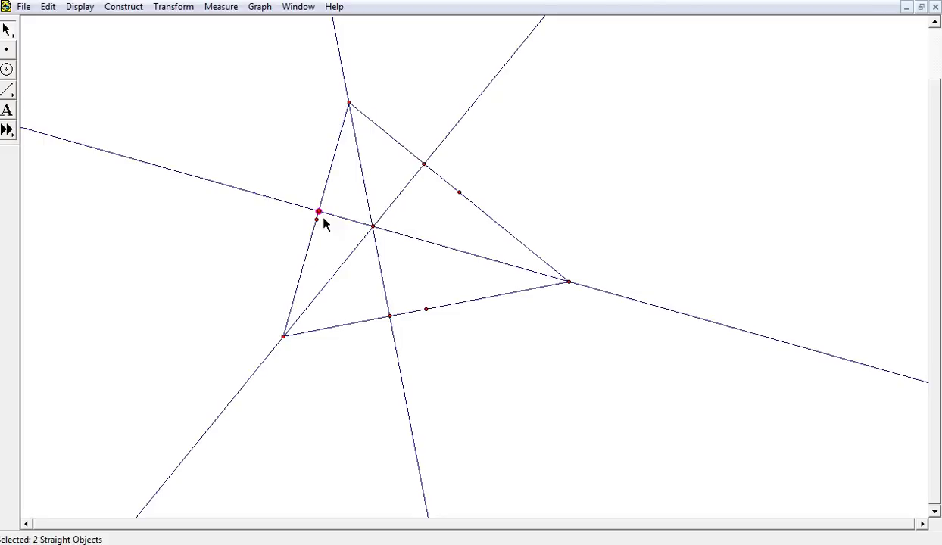
left_click(290, 225)
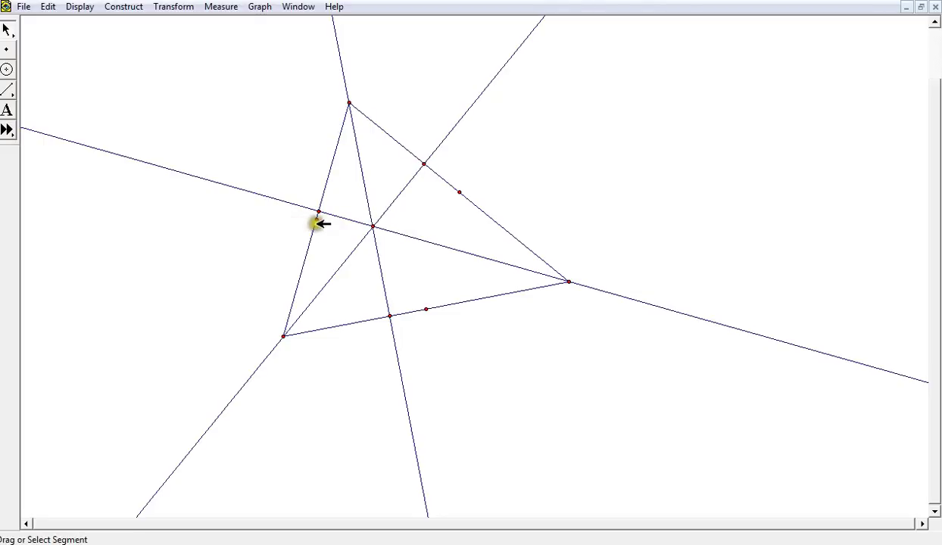
- Show the labels of the midpoints on the left, upper-right and bottom sides, in that order
right_click(317, 219)
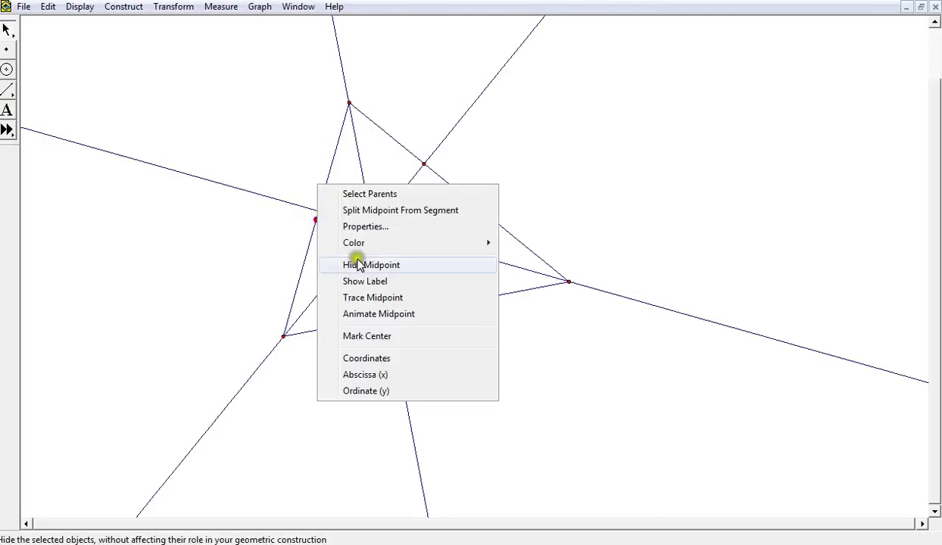
left_click(365, 279)
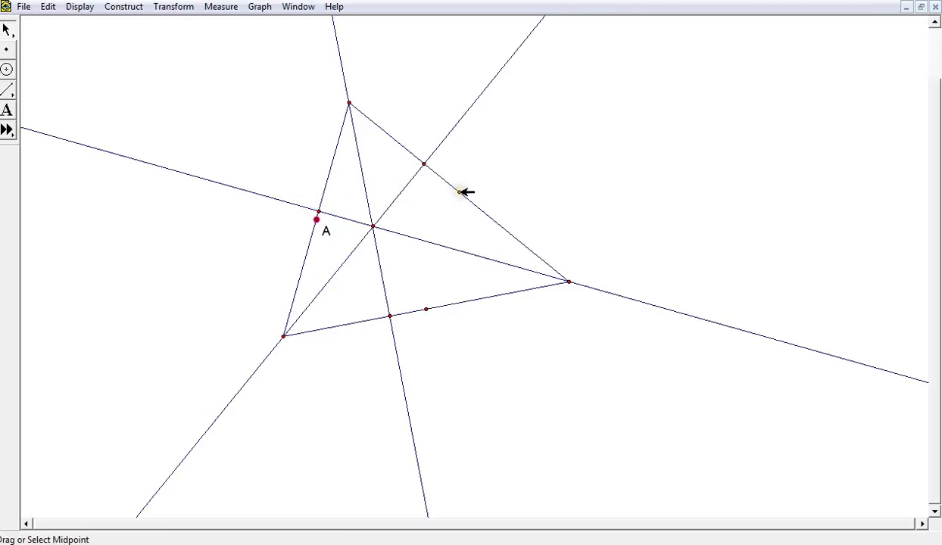
right_click(460, 192)
left_click(506, 256)
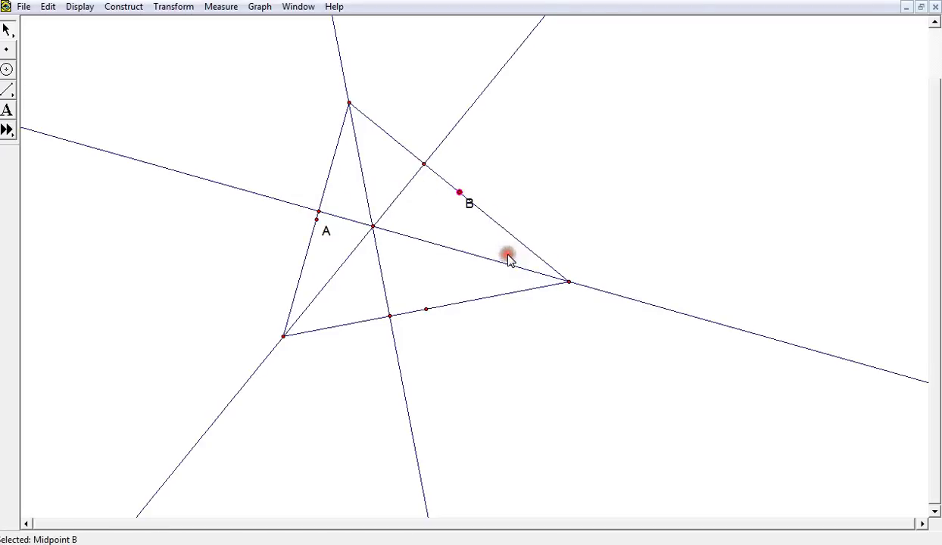
right_click(428, 309)
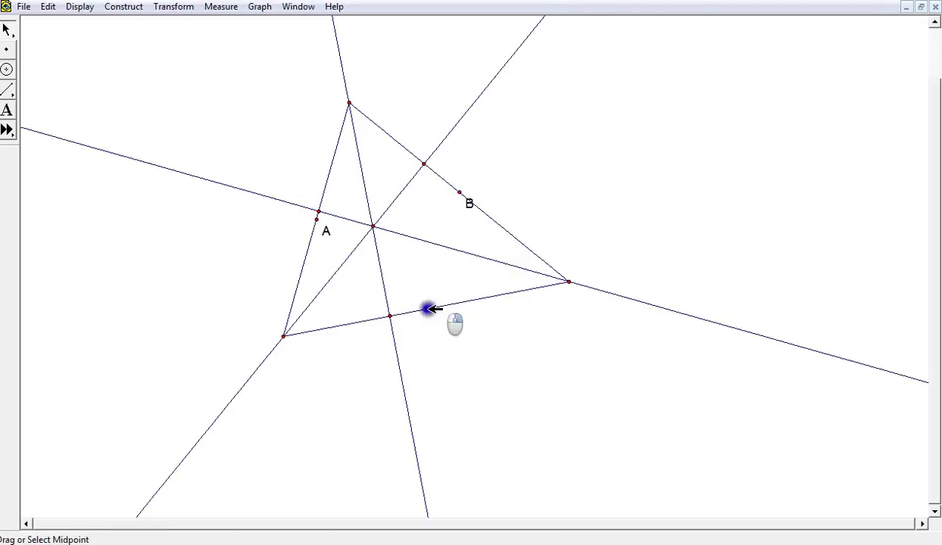
left_click(467, 370)
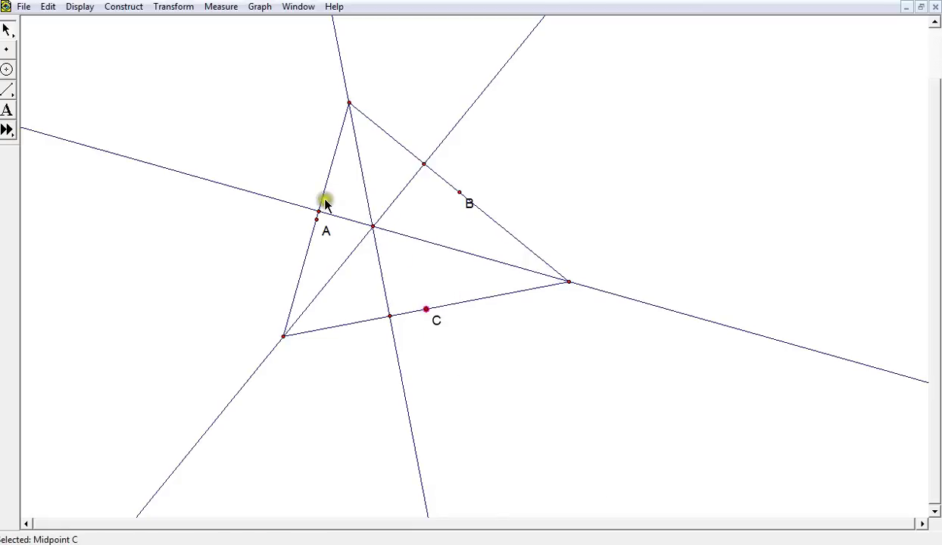
- Show the labels of the altitude feet on the upper-right side and the bottom side
right_click(423, 164)
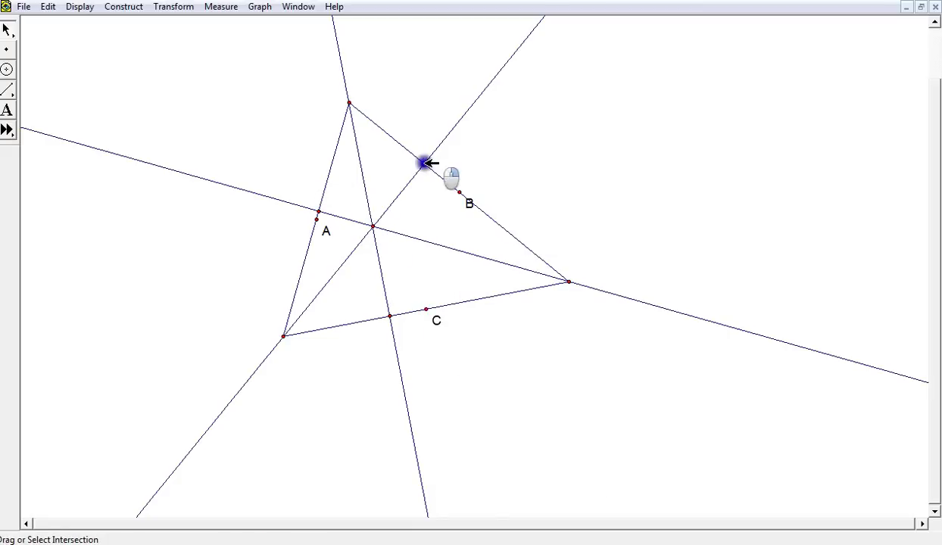
left_click(477, 224)
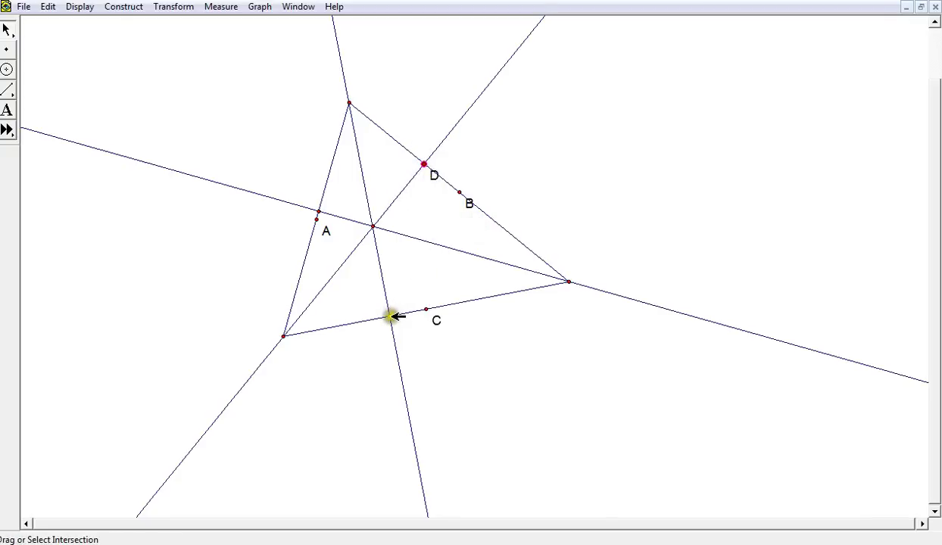
right_click(392, 318)
left_click(409, 378)
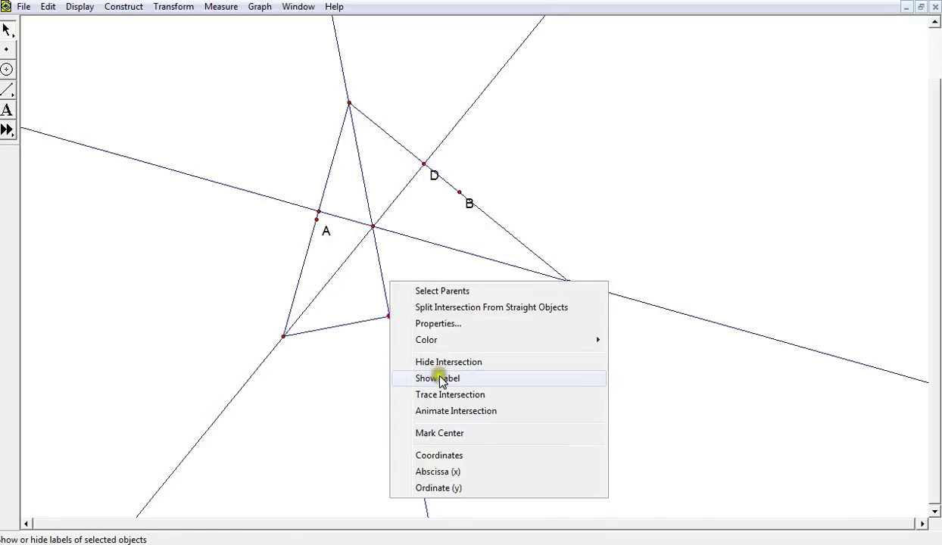
left_click(397, 323)
left_click(389, 317)
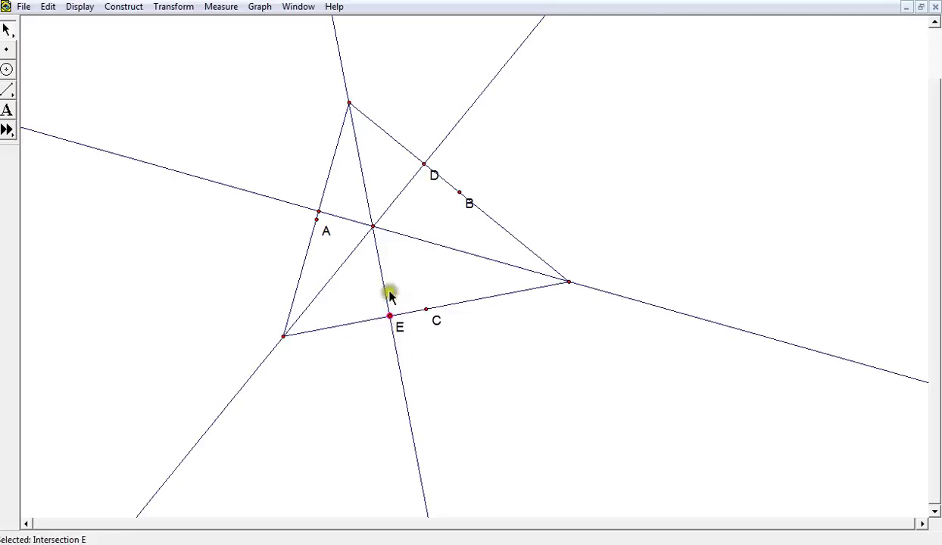
left_click(389, 317)
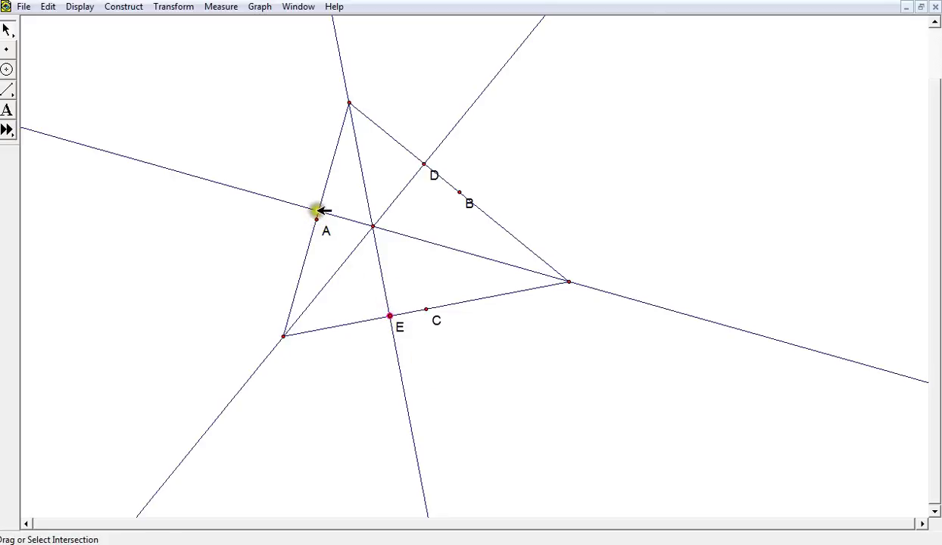
- Show the label of the altitude foot on the triangle's left side and hide the three perpendicular lines
right_click(319, 210)
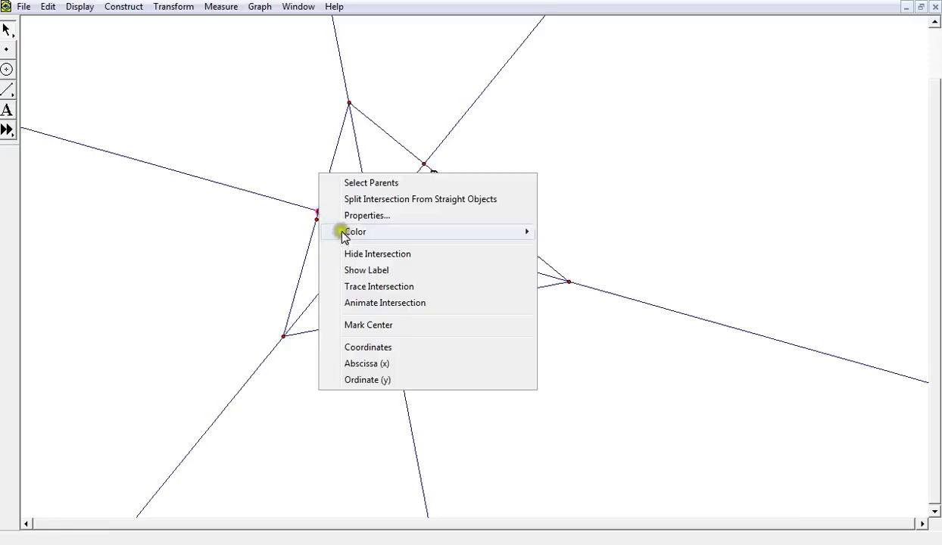
left_click(359, 270)
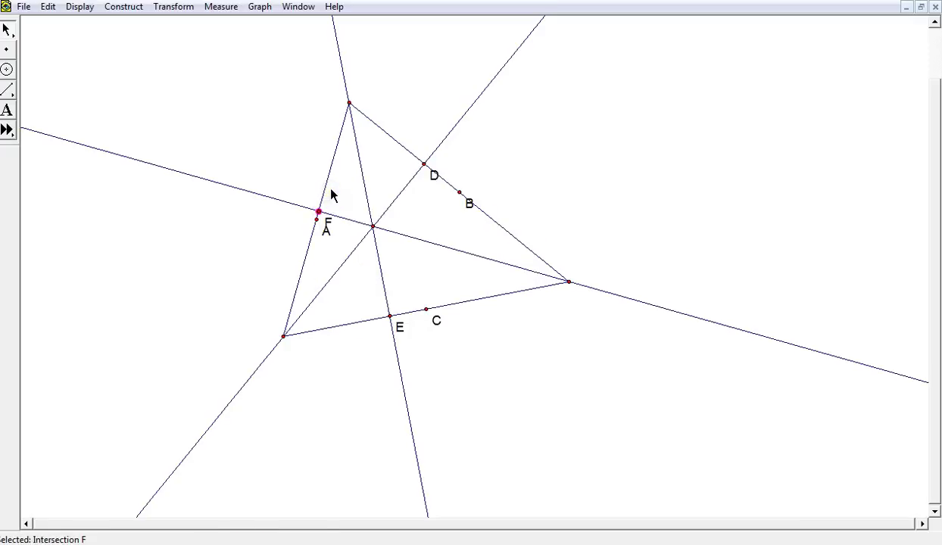
left_click(345, 67)
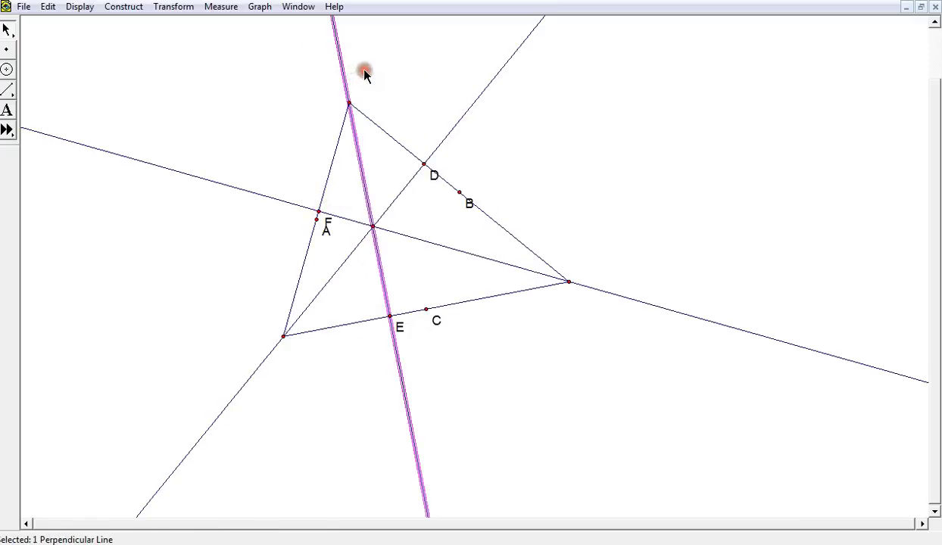
left_click_drag(426, 71, 496, 138)
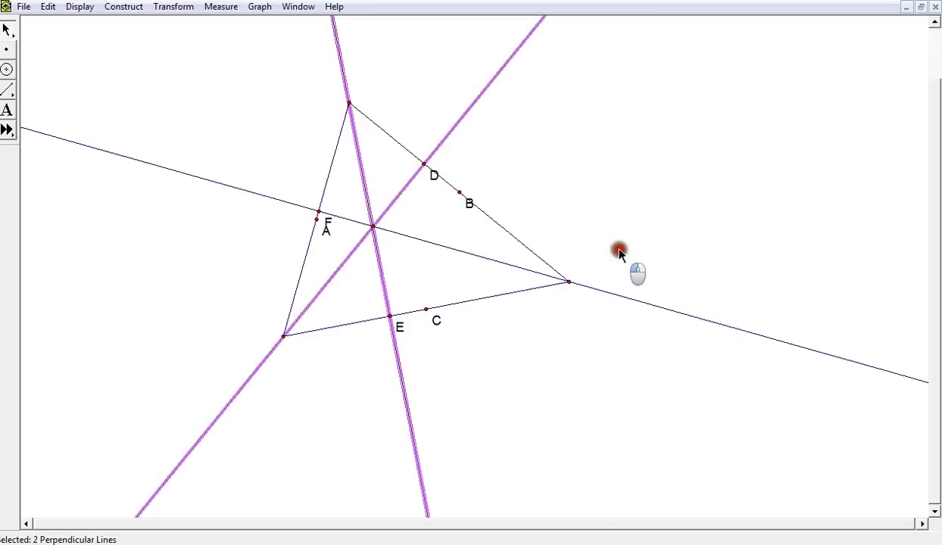
left_click_drag(620, 253, 669, 370)
key("ctrl+h")
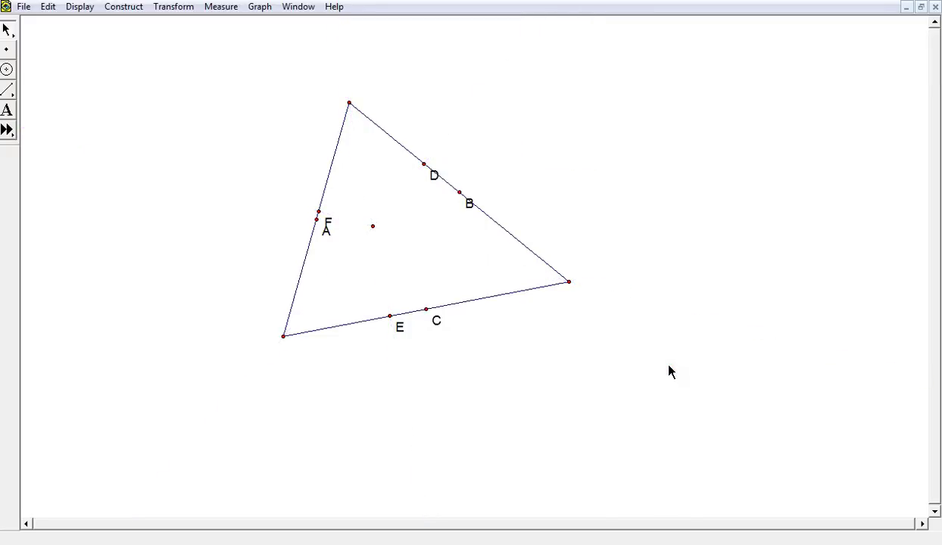
- Label the altitudes' intersection point inside the triangle as "Orthocenter"
left_click(374, 226)
right_click(374, 226)
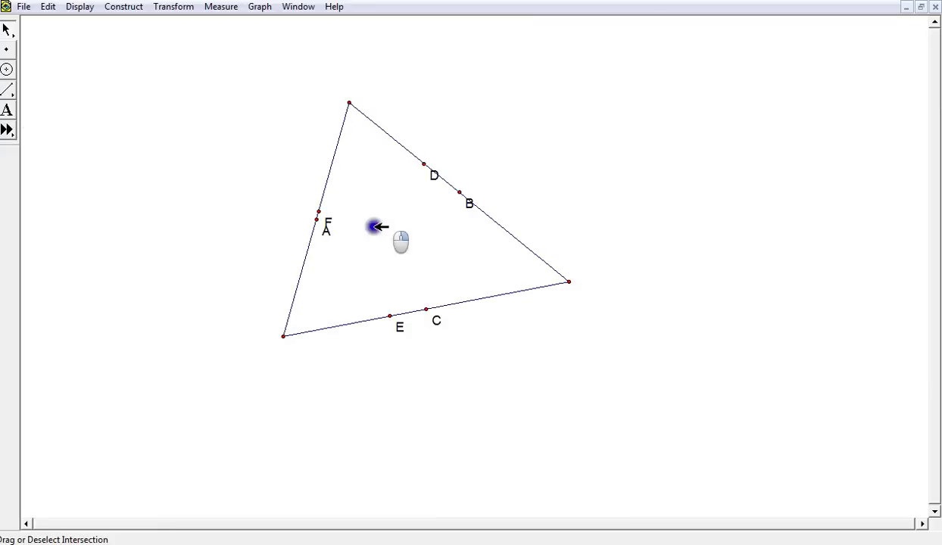
left_click(418, 287)
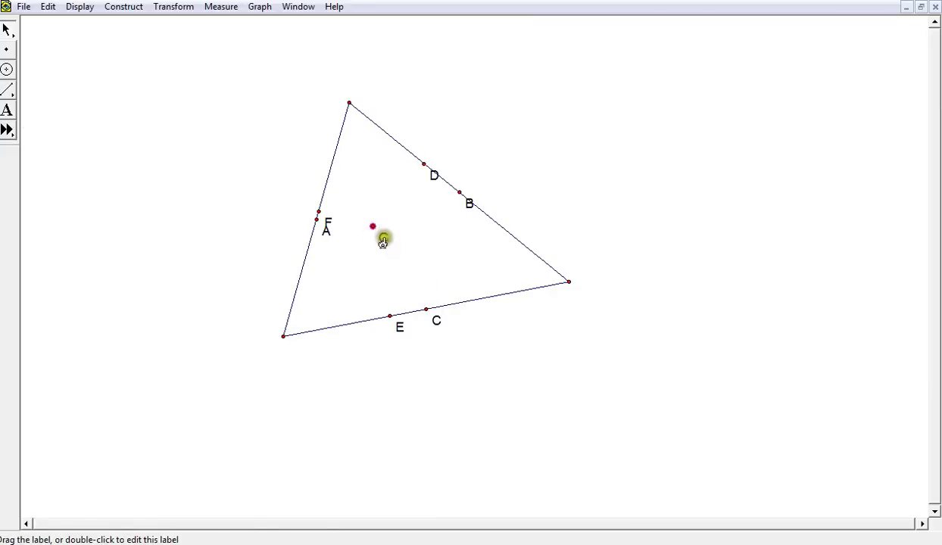
double_click(383, 237)
type("Orthocenter")
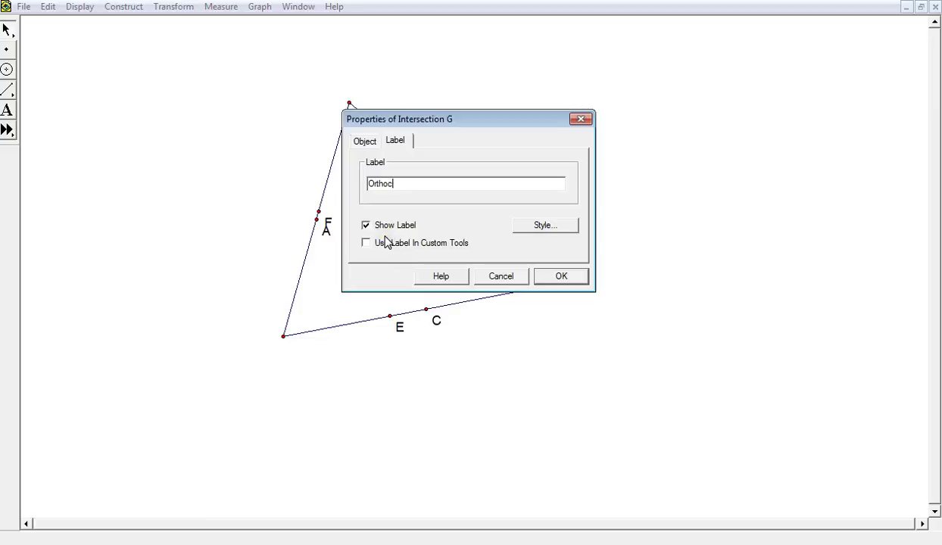
left_click(561, 277)
left_click(450, 237)
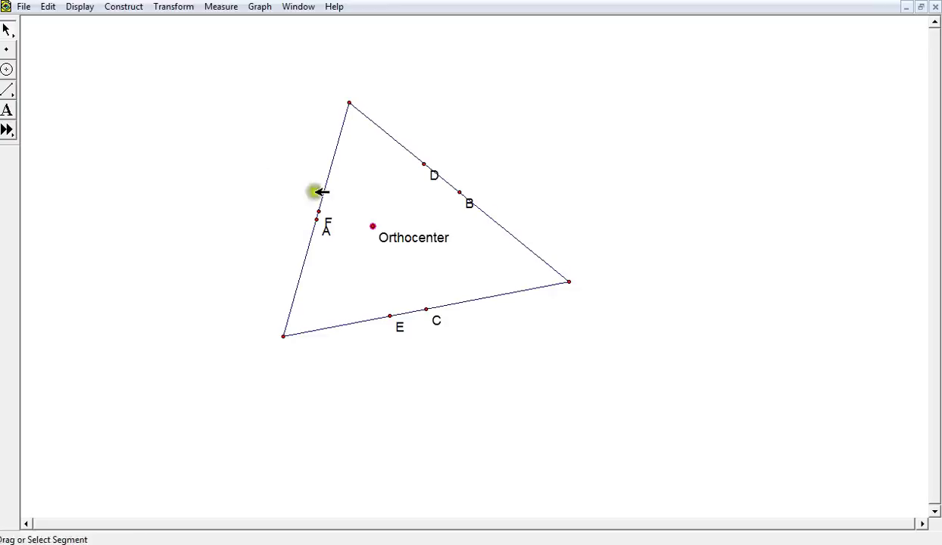
left_click(274, 217)
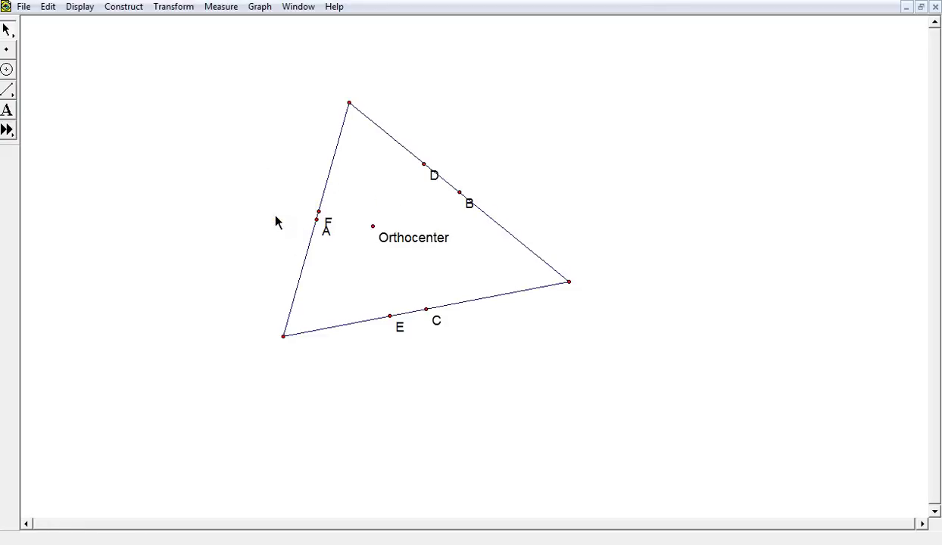
left_click(341, 136)
left_click(390, 139)
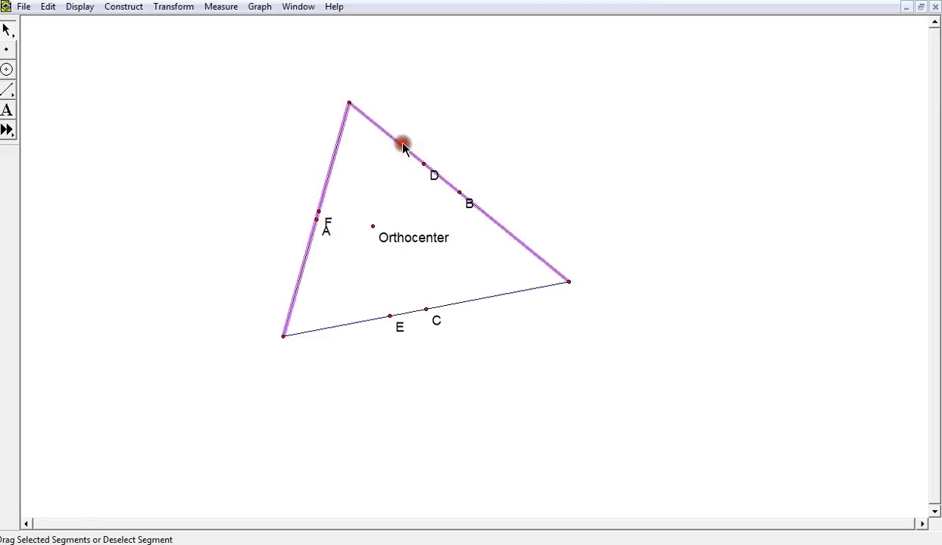
left_click(475, 300)
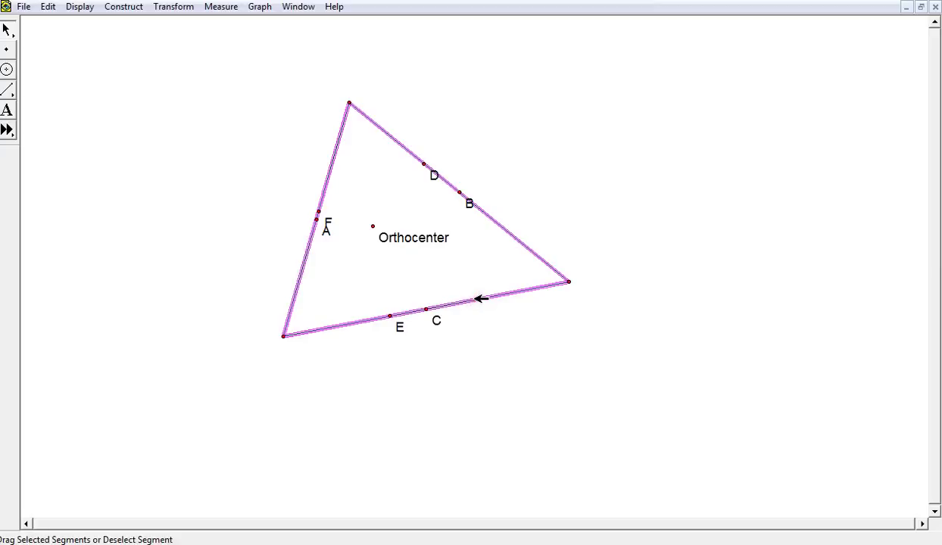
right_click(342, 141)
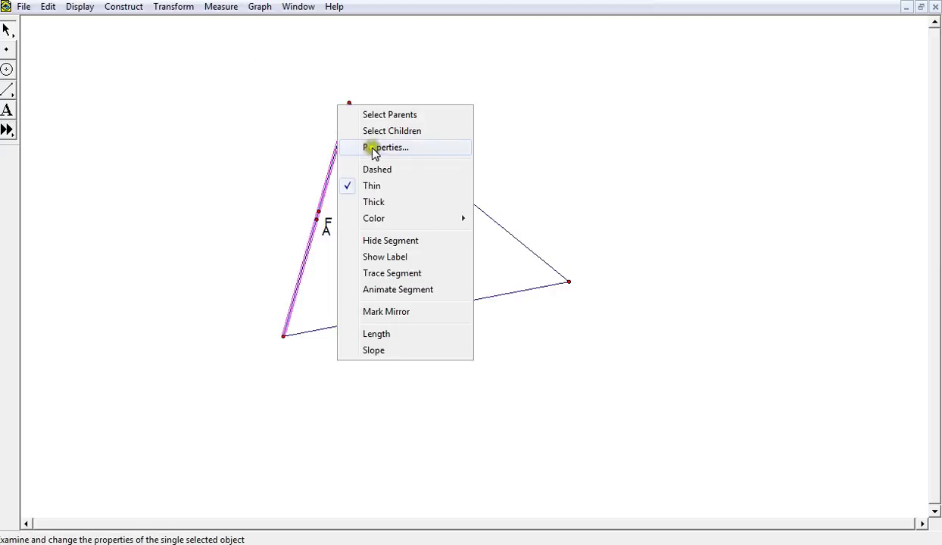
left_click(368, 146)
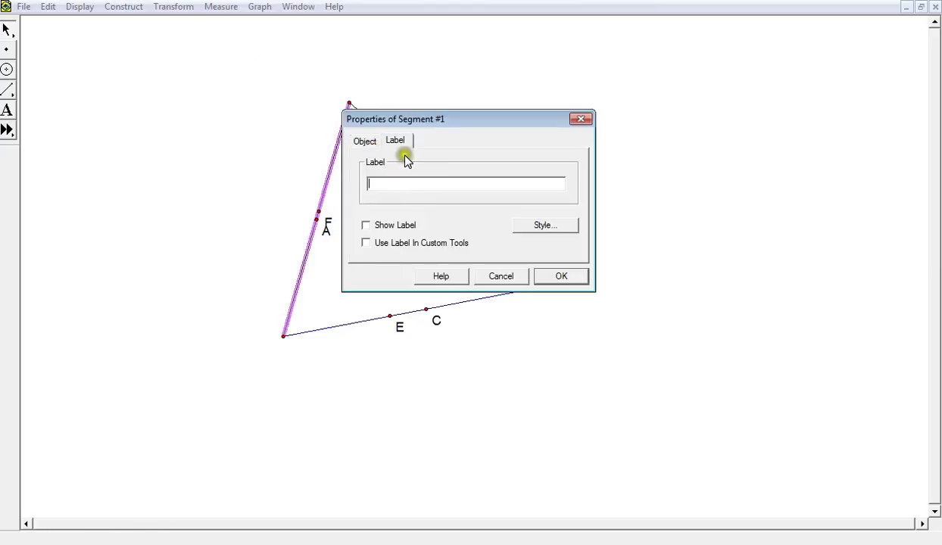
left_click(522, 226)
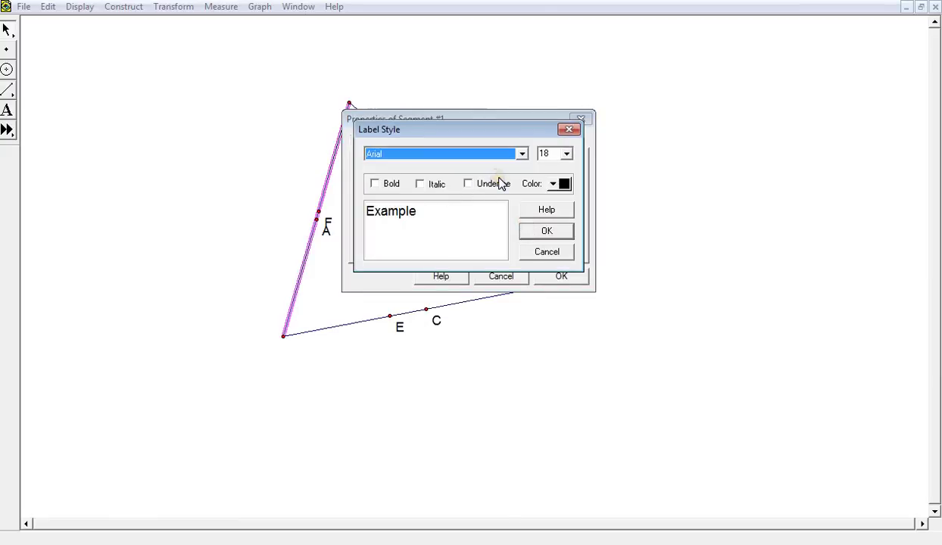
left_click(544, 253)
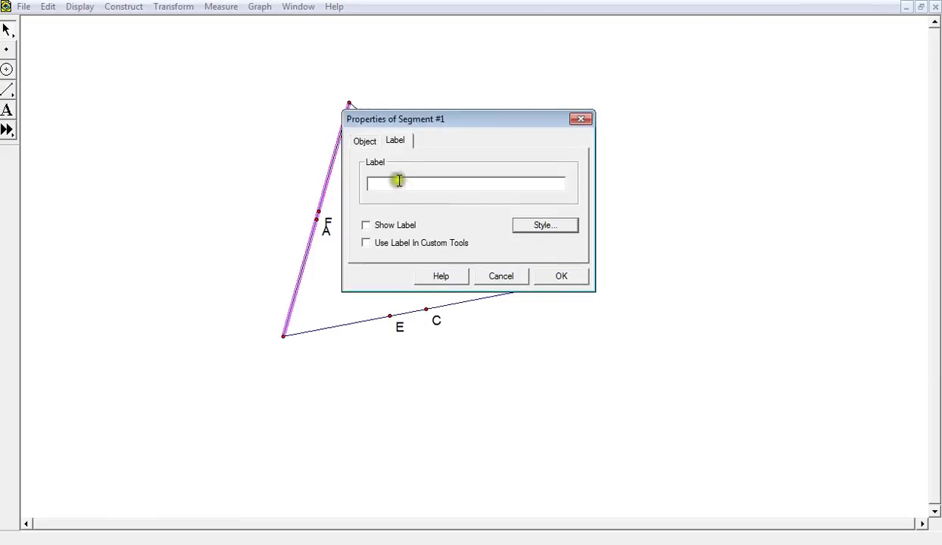
left_click(522, 280)
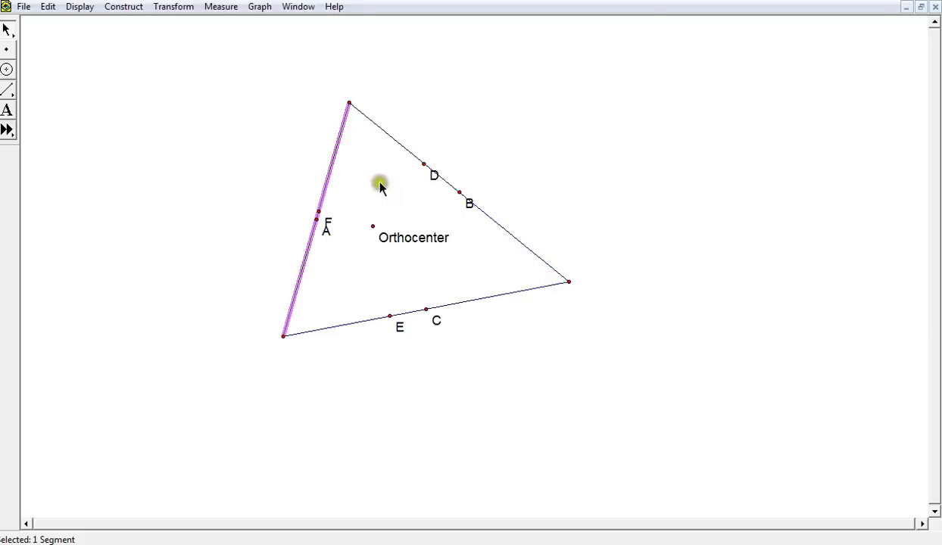
- Set the line width of all three triangle sides to Thick
left_click(388, 135)
left_click(386, 141)
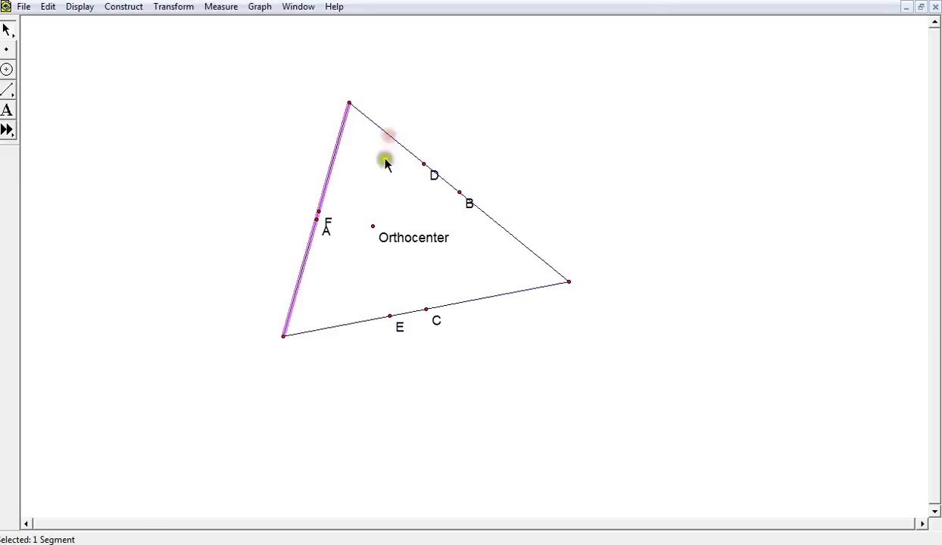
left_click(463, 304)
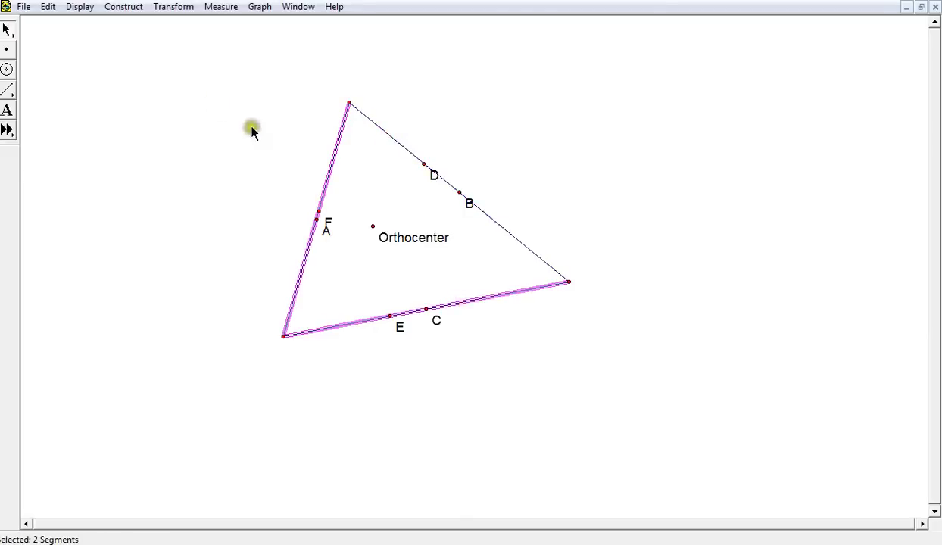
left_click(368, 115)
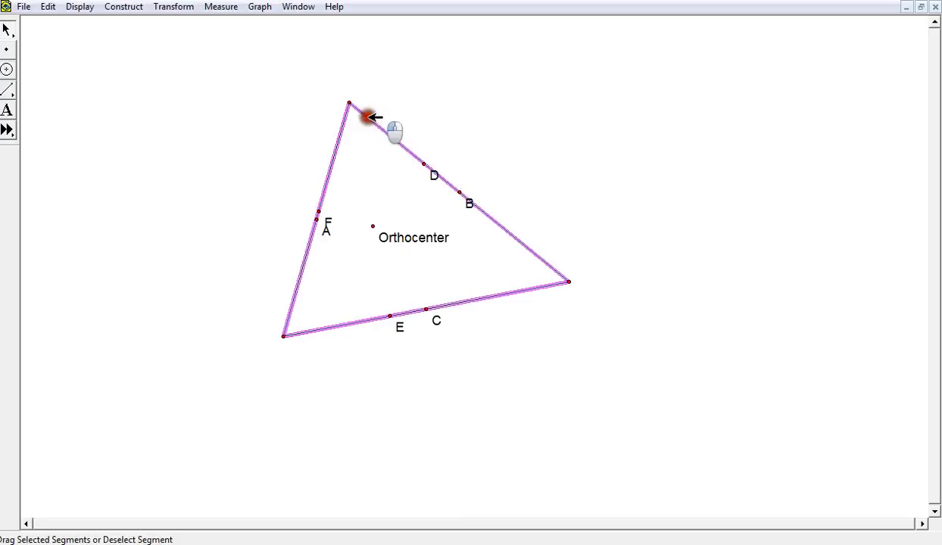
left_click(97, 14)
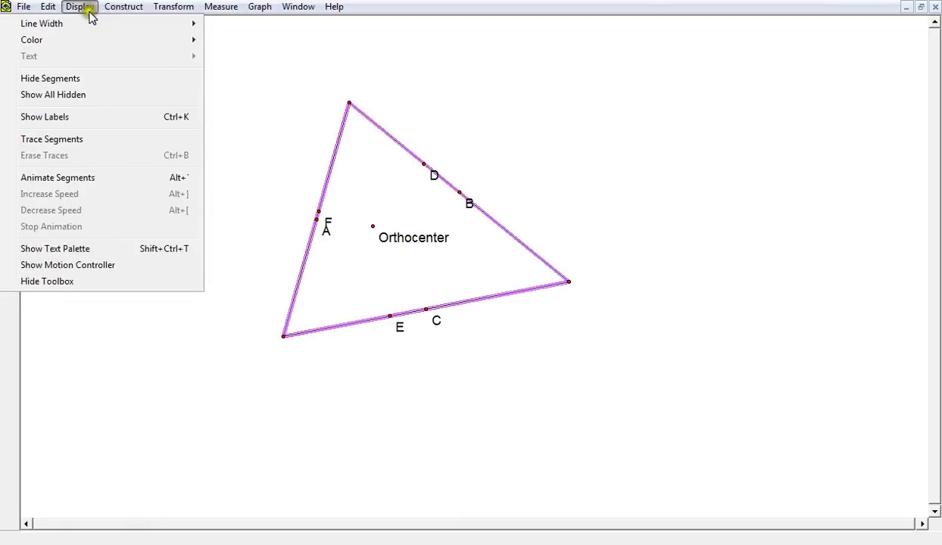
mouse_move(84, 28)
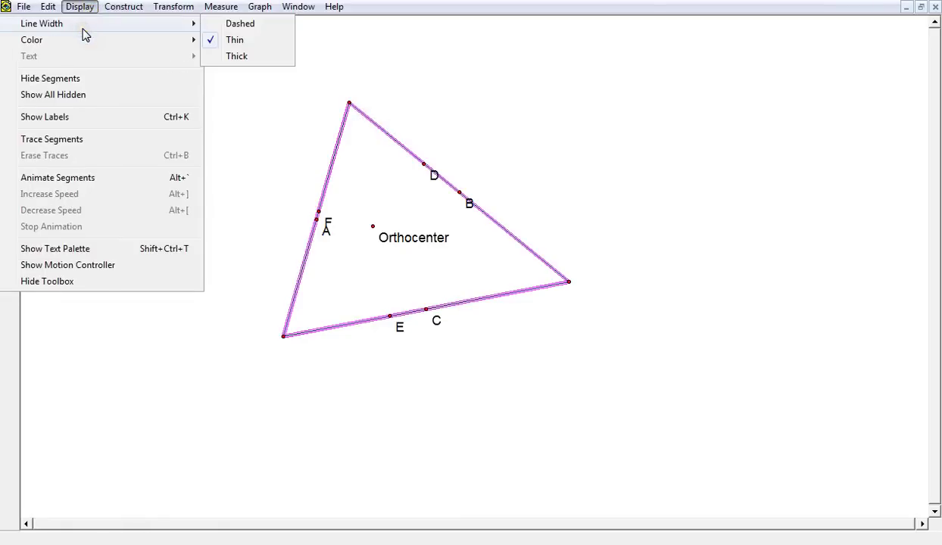
left_click(243, 56)
left_click(485, 112)
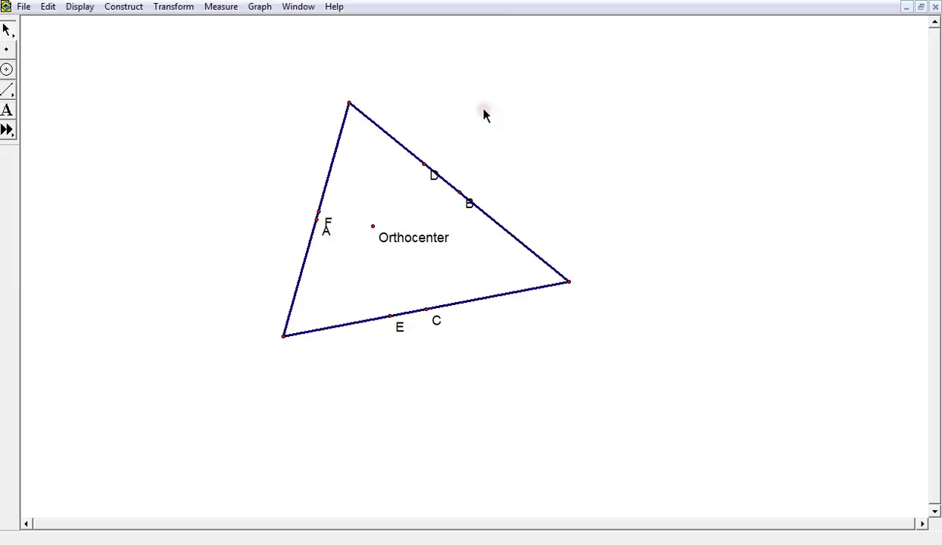
- Move the triangle's top vertex up and to the right, roughly above the midpoint of the bottom side
left_click(411, 112)
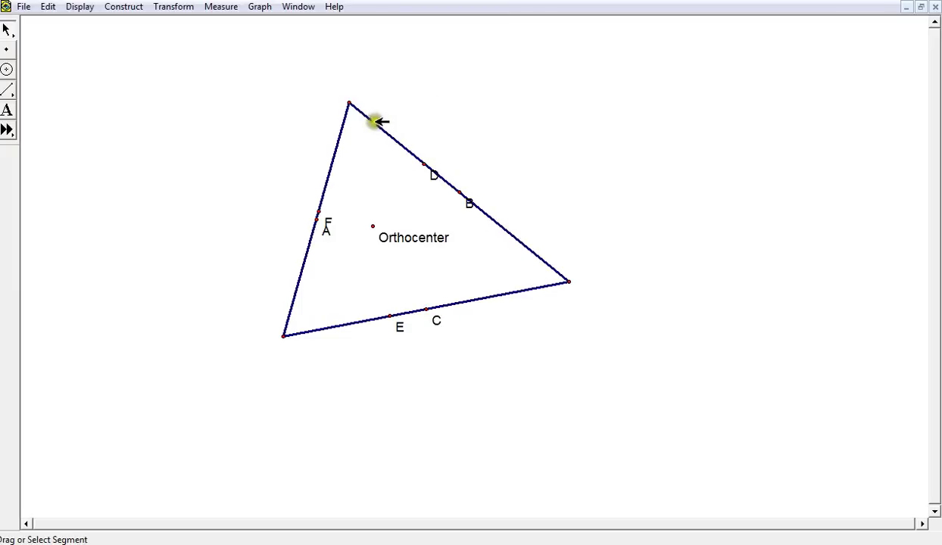
left_click_drag(349, 103, 428, 99)
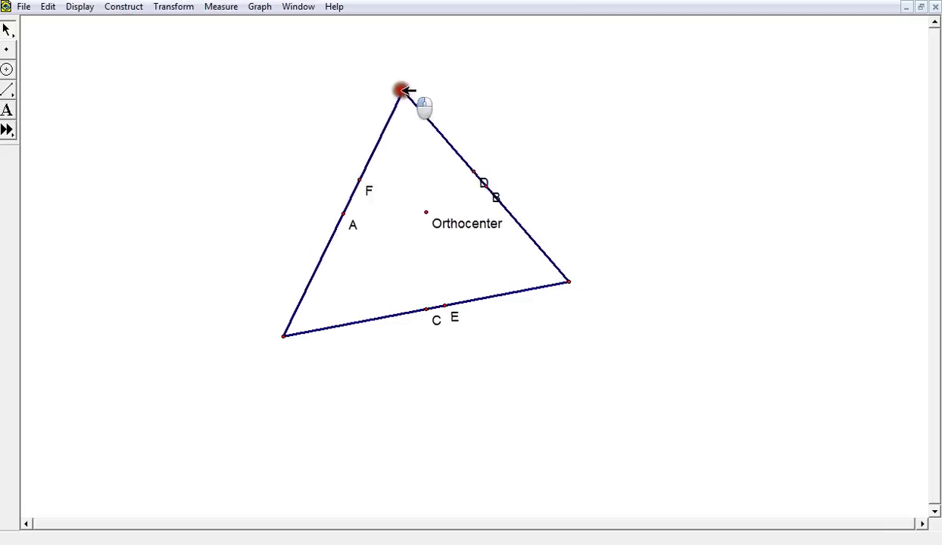
left_click_drag(405, 94, 439, 58)
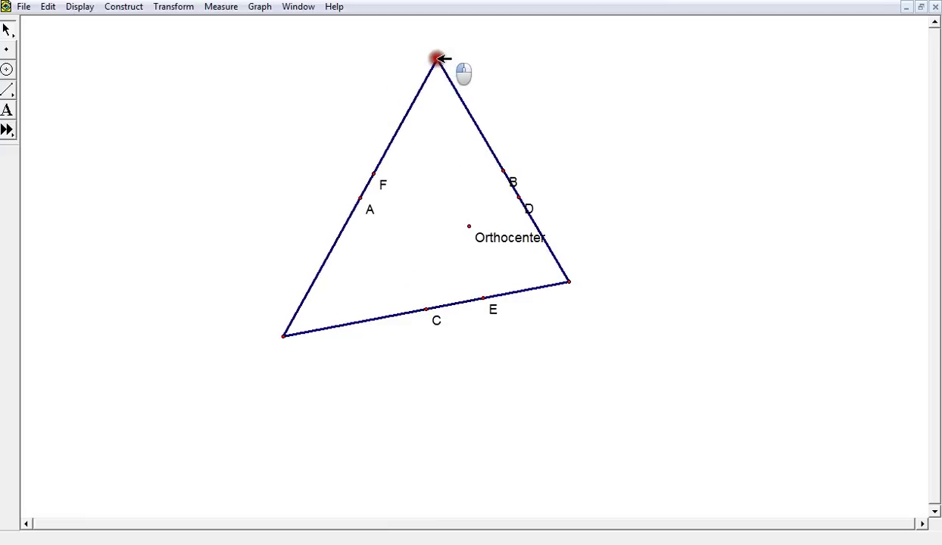
left_click_drag(438, 58, 414, 73)
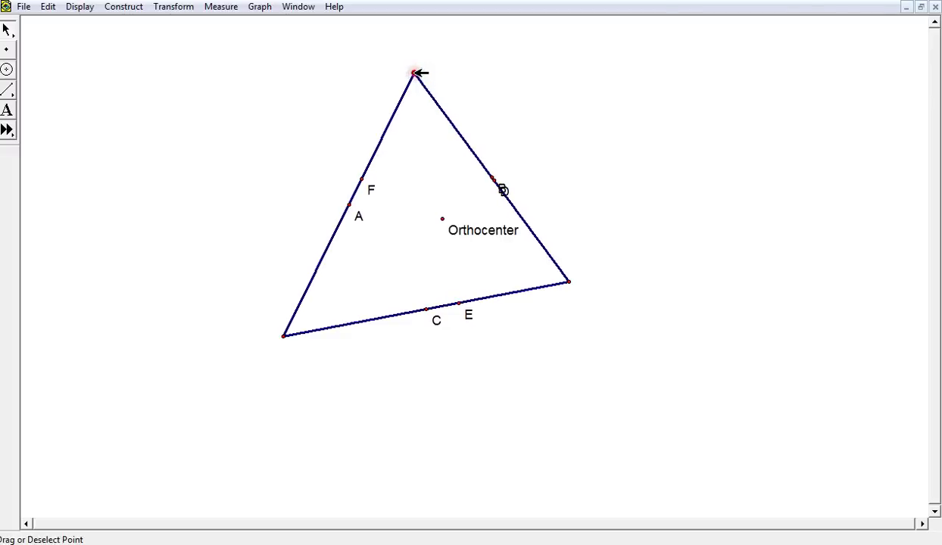
- Construct a segment from the top vertex to the orthocenter and add its midpoint
left_click(424, 71)
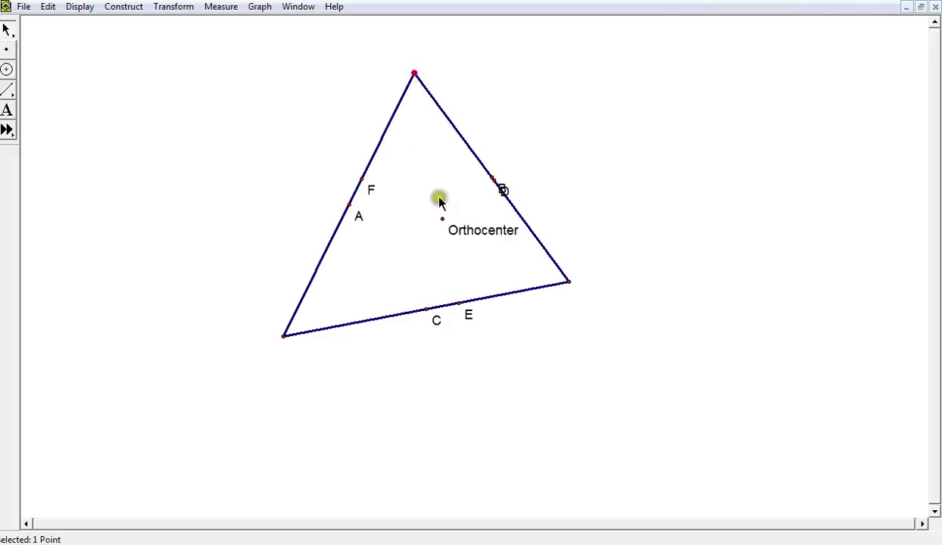
left_click(443, 219)
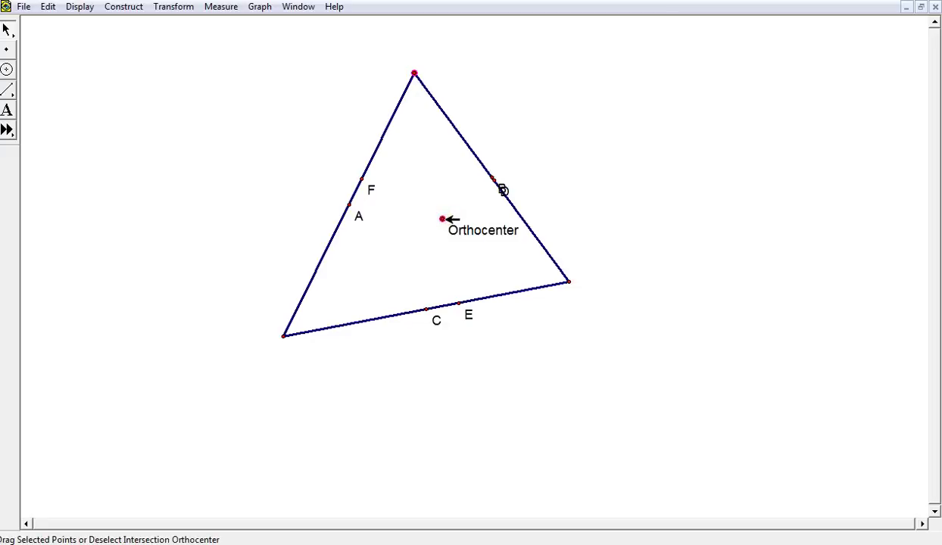
key("ctrl+l")
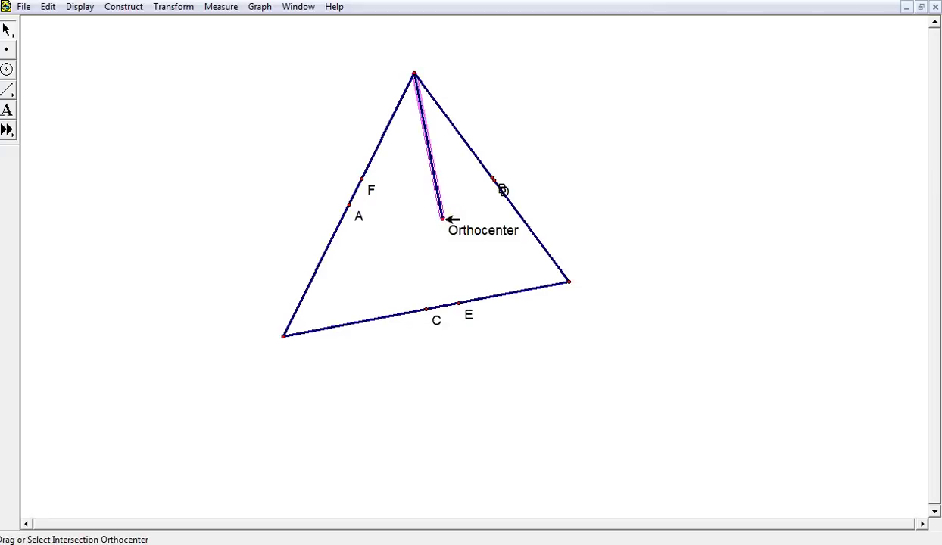
left_click(415, 81)
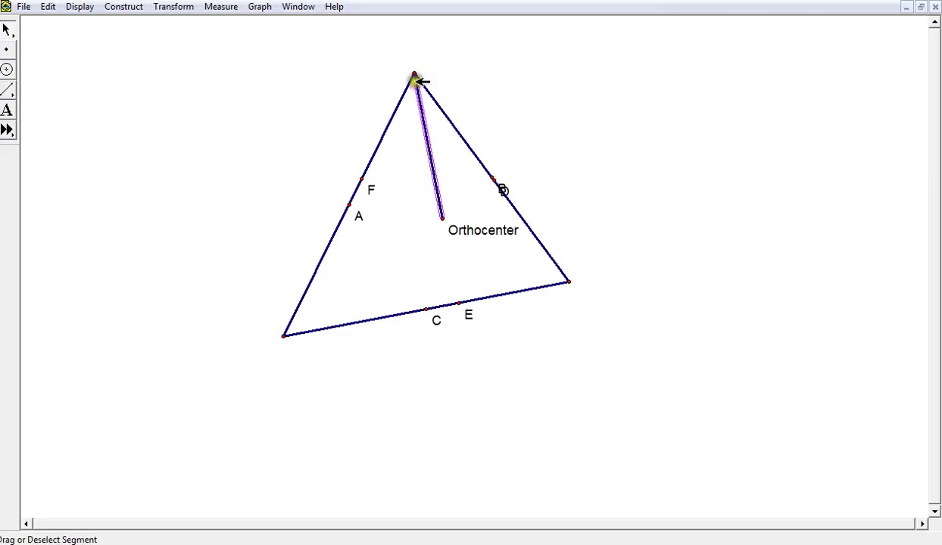
left_click(132, 4)
left_click(114, 39)
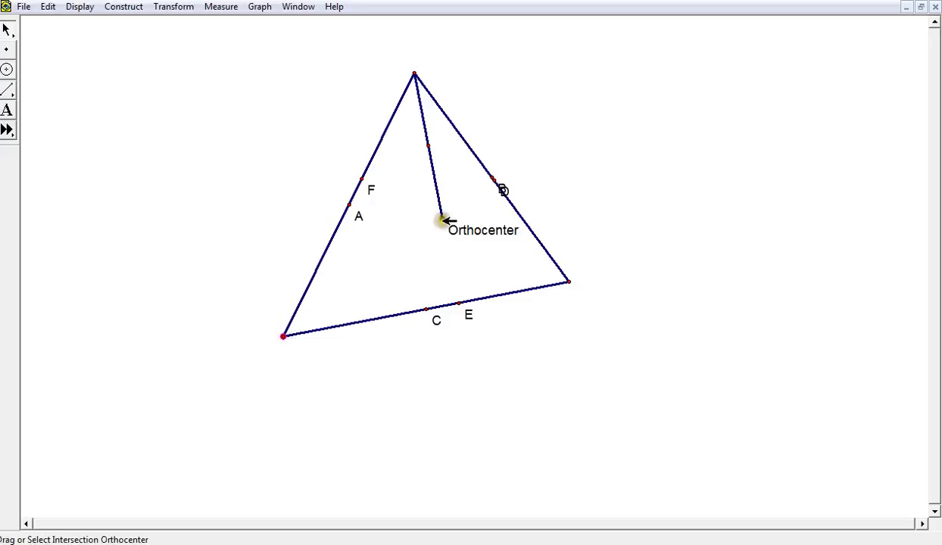
- Construct a segment from the lower-left vertex to the orthocenter and add its midpoint
left_click(443, 219, "shift")
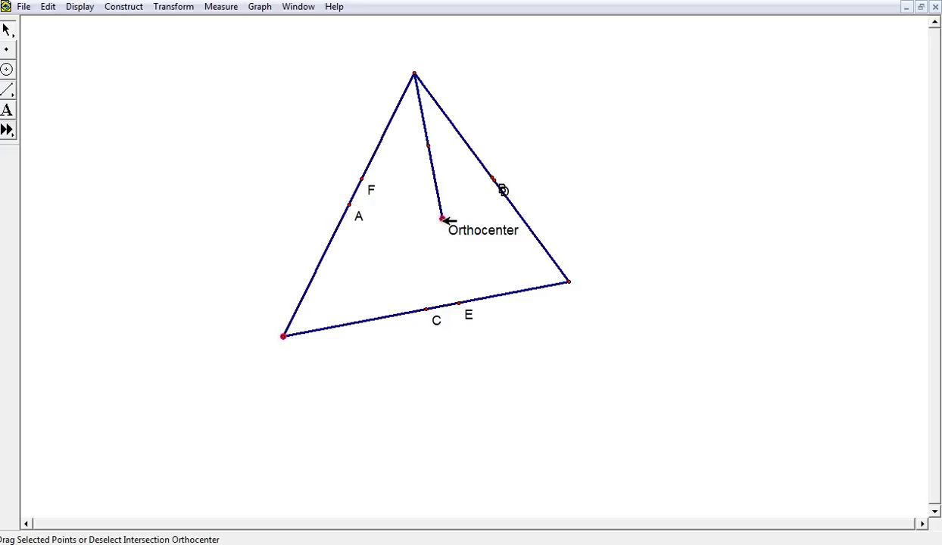
key("ctrl+l")
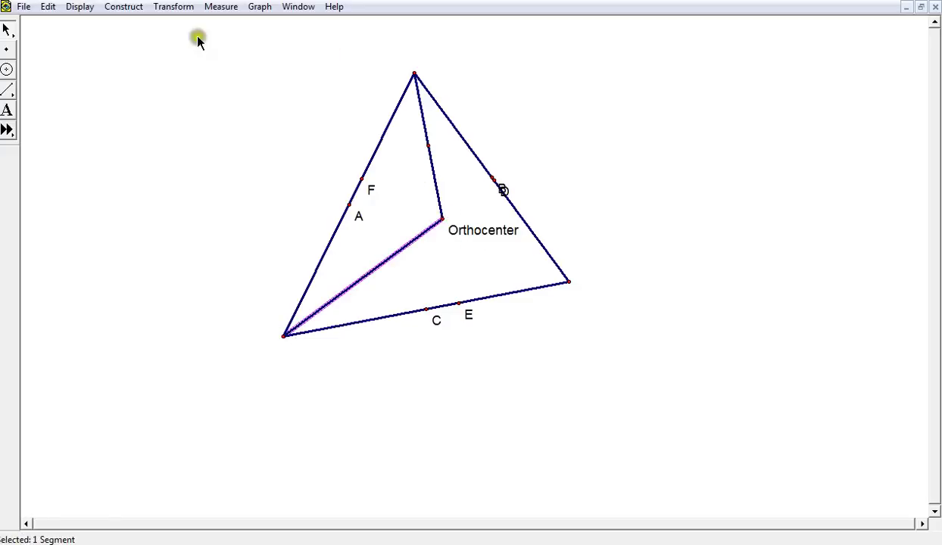
left_click(127, 8)
left_click(117, 46)
left_click(589, 191)
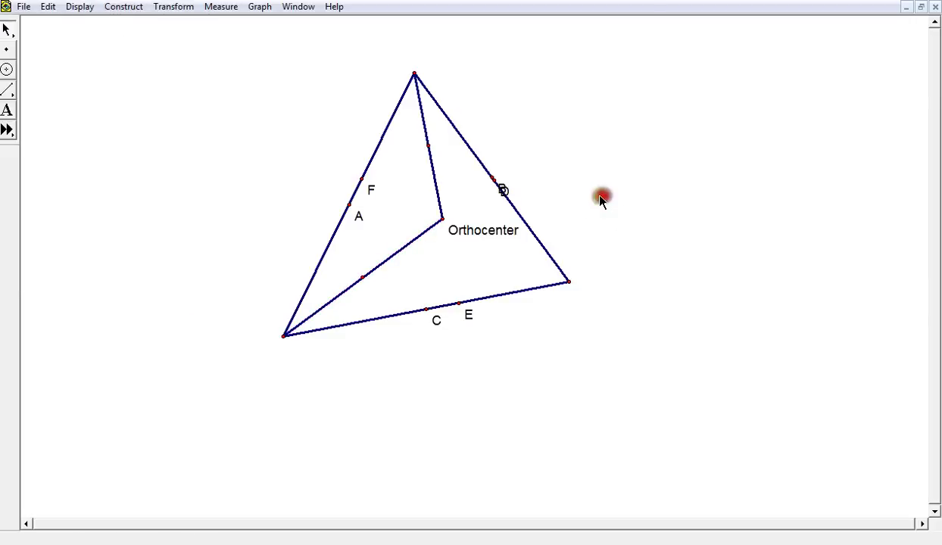
- Construct a segment from the lower-right vertex to the orthocenter and add its midpoint
left_click(443, 219)
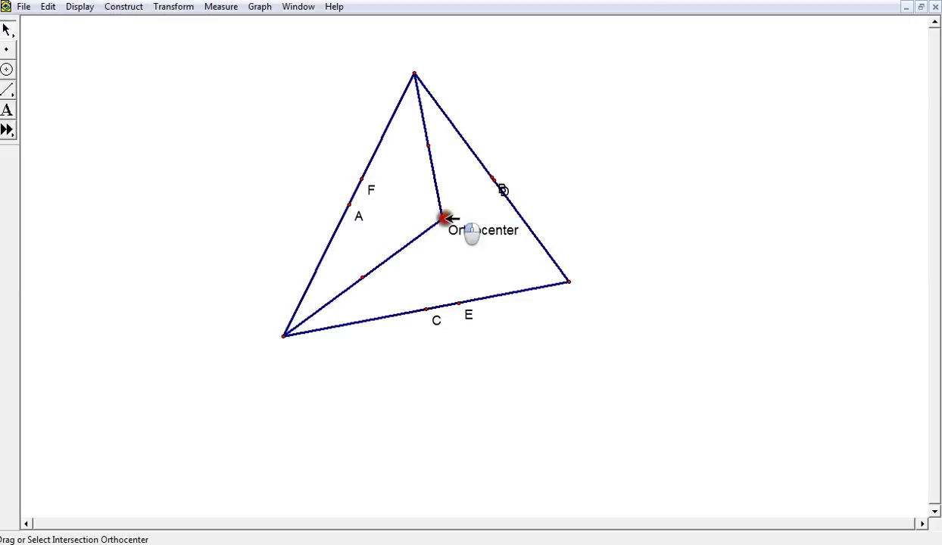
left_click(570, 282)
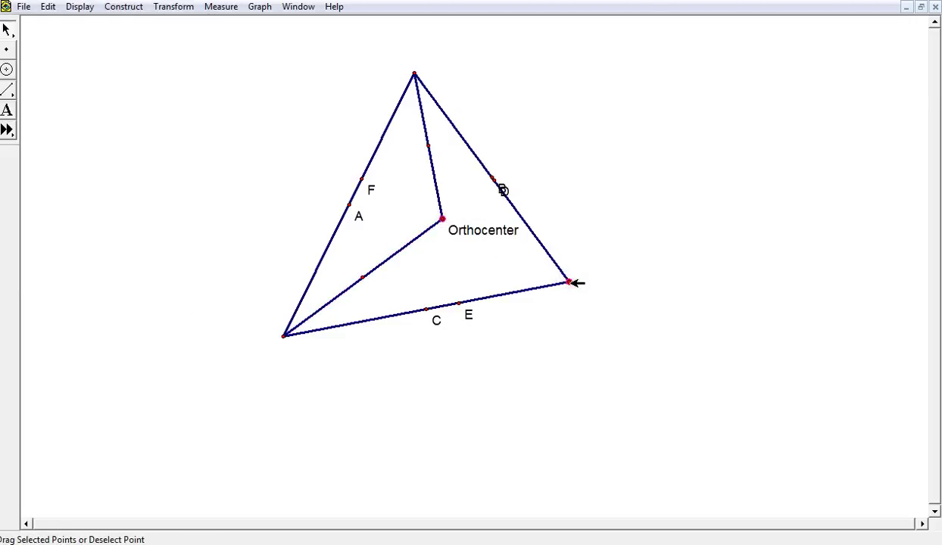
key("ctrl+l")
left_click(560, 280)
left_click(135, 11)
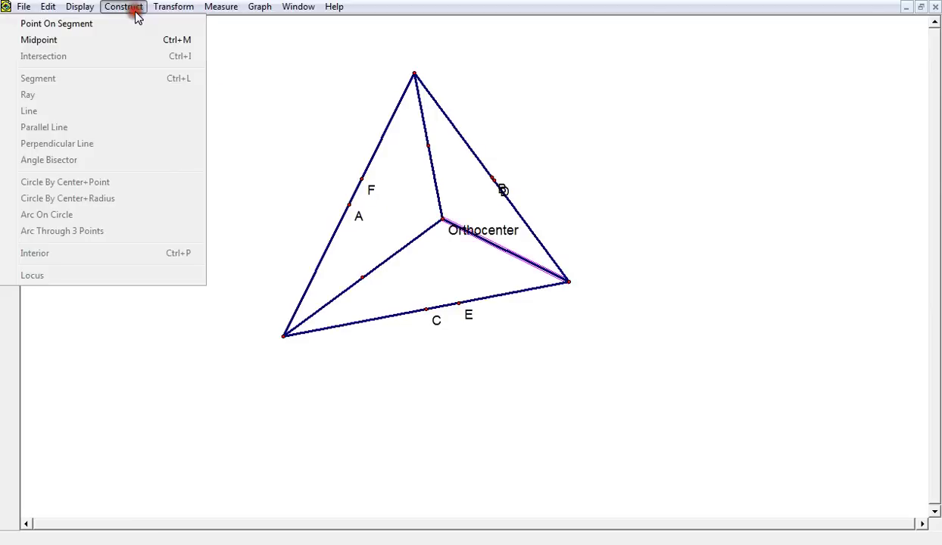
left_click(116, 40)
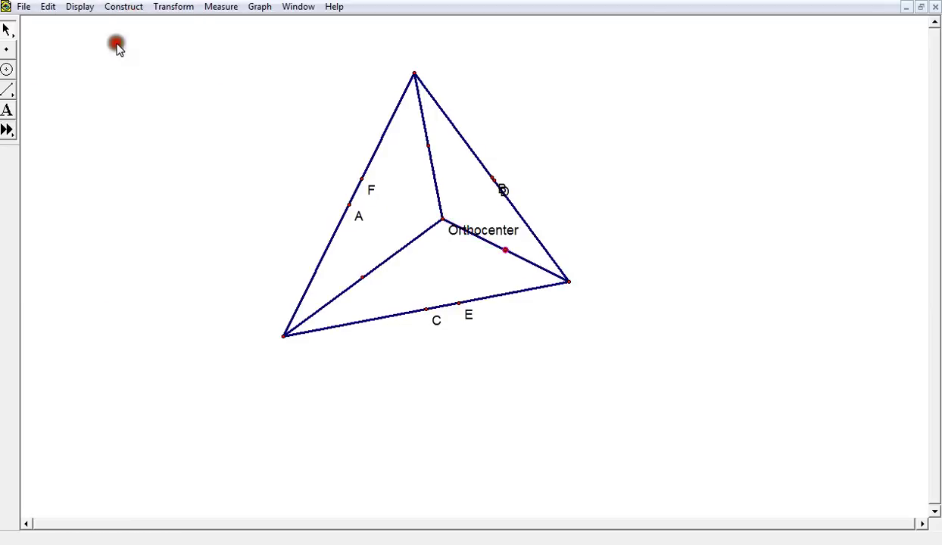
left_click(436, 126)
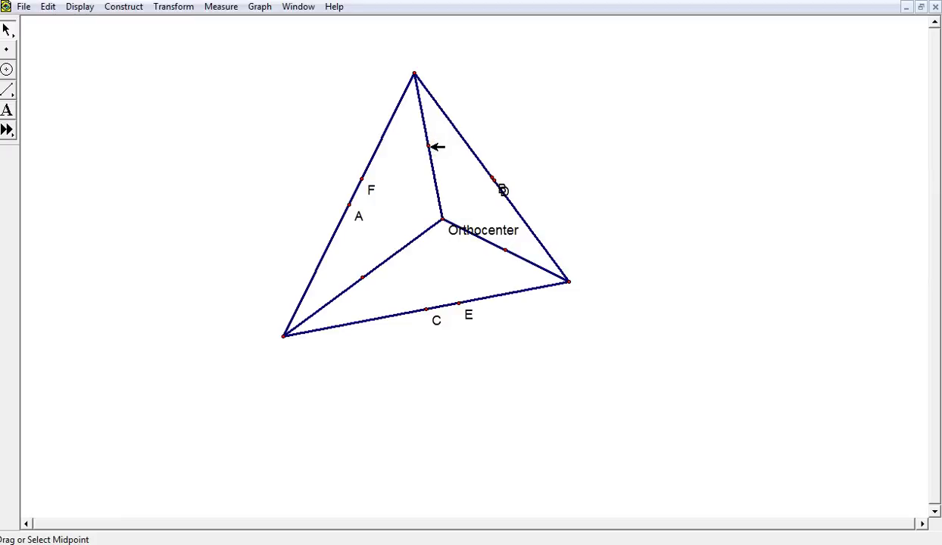
- Show the labels of the three midpoints on the segments joining the vertices to the orthocenter
right_click(430, 146)
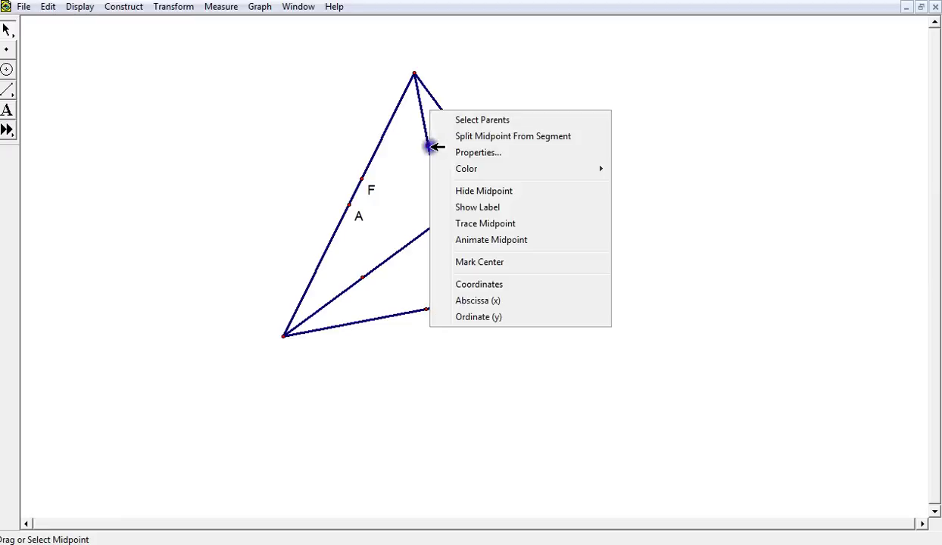
left_click(475, 206)
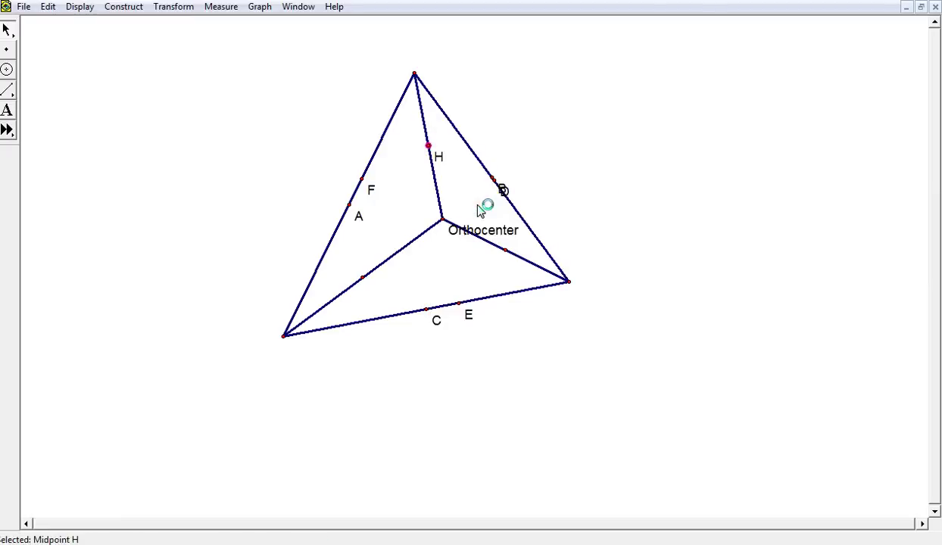
right_click(506, 251)
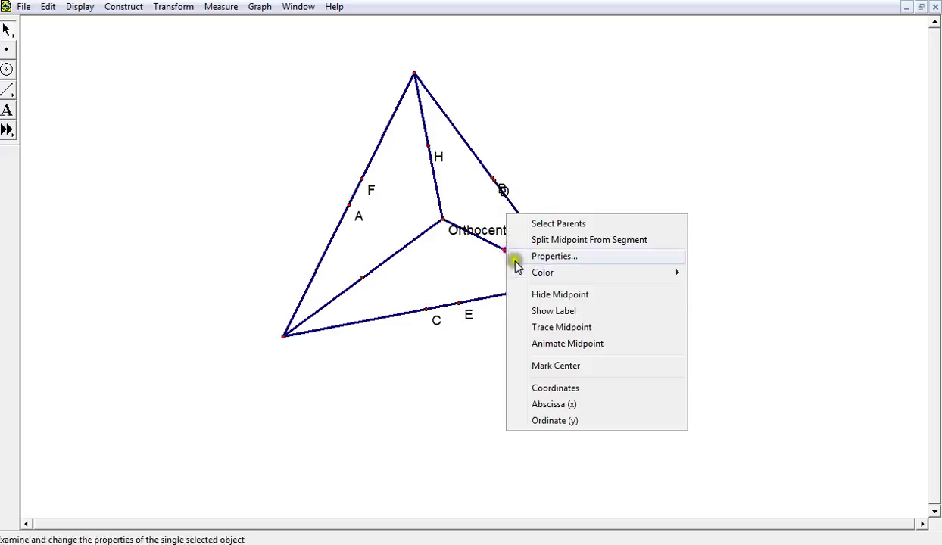
left_click(542, 309)
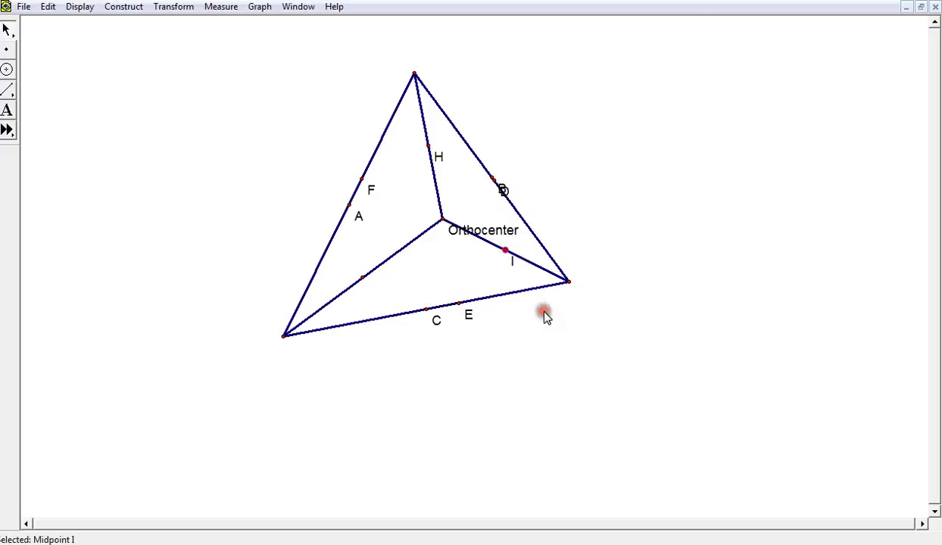
right_click(363, 278)
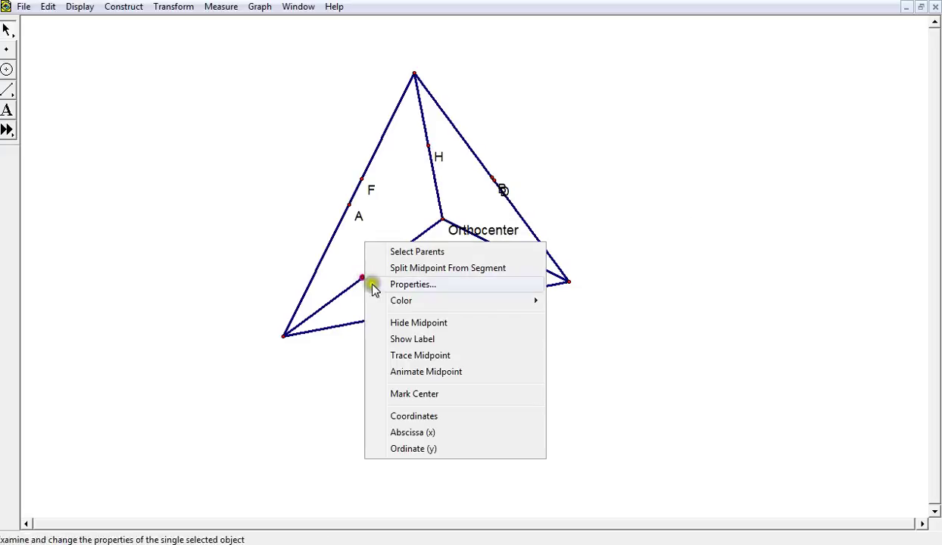
left_click(416, 337)
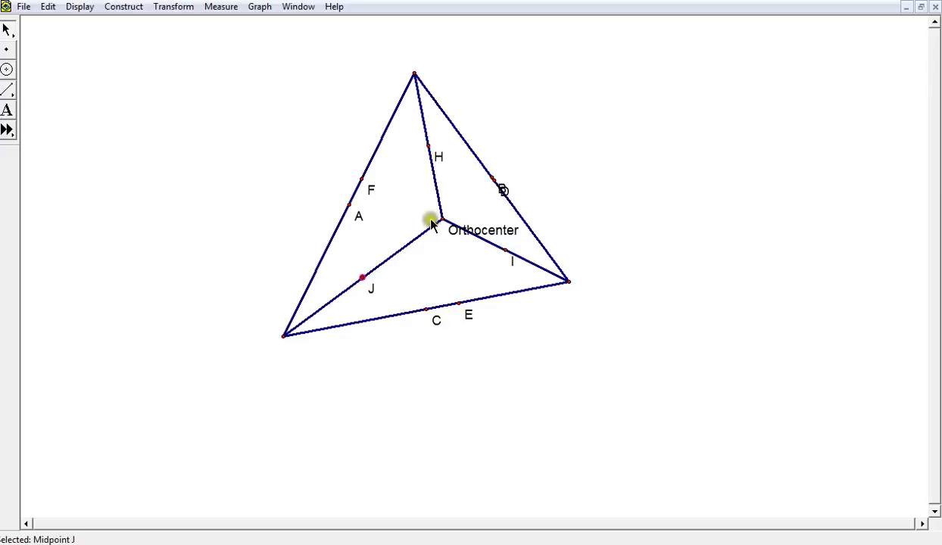
- Hide the three segments joining the vertices to the orthocenter and move the triangle's top vertex up and to the right
left_click(437, 193)
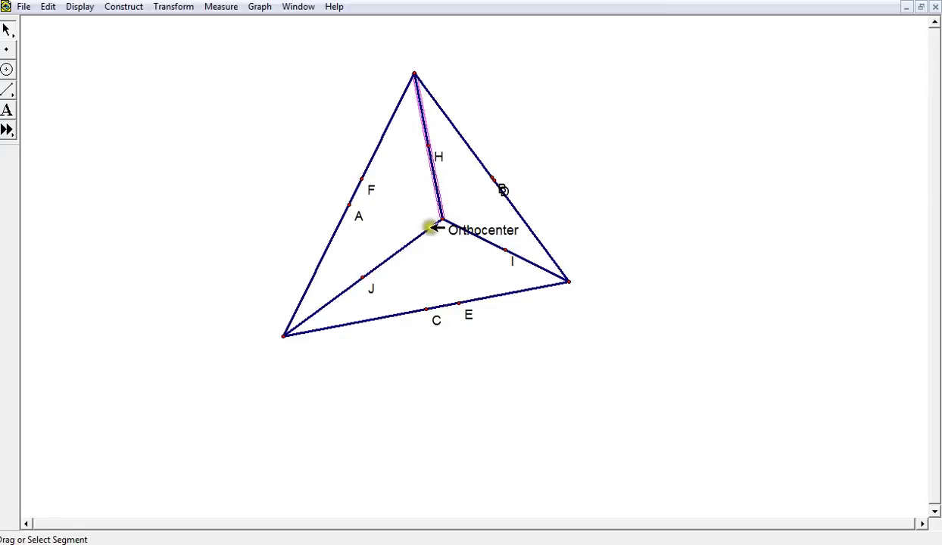
left_click(416, 237)
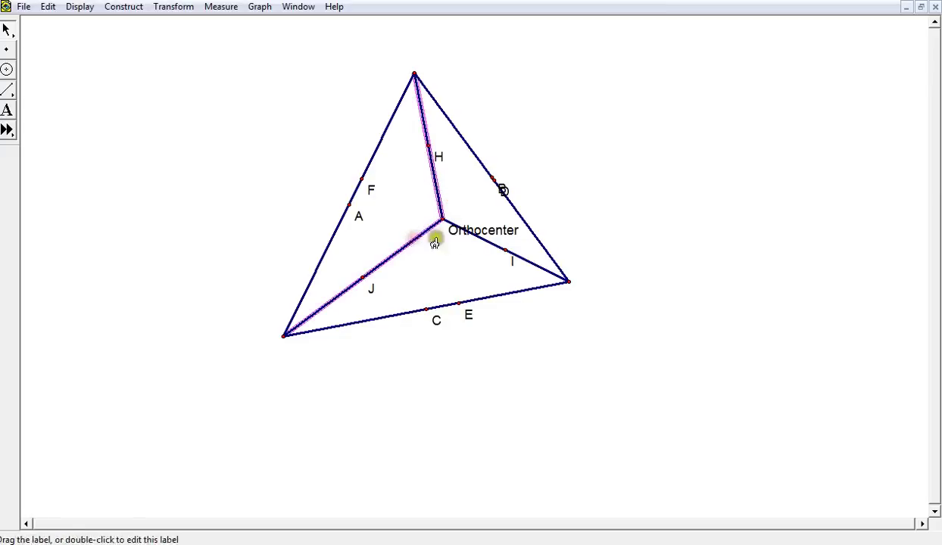
left_click(487, 240)
key("ctrl+h")
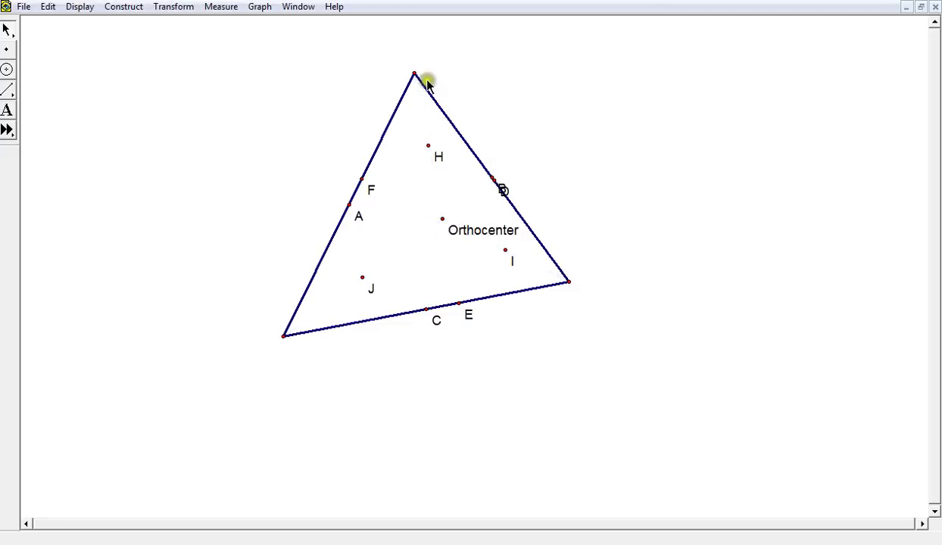
left_click_drag(414, 73, 457, 15)
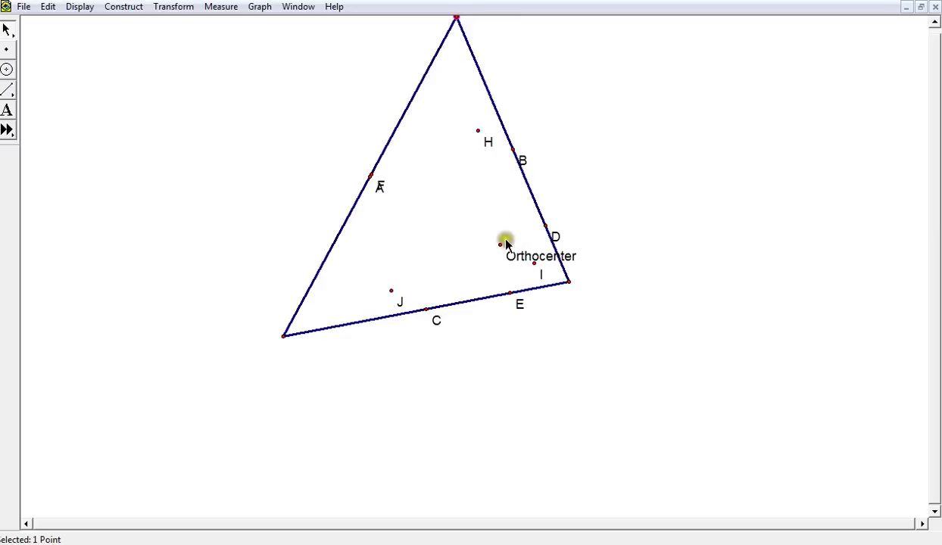
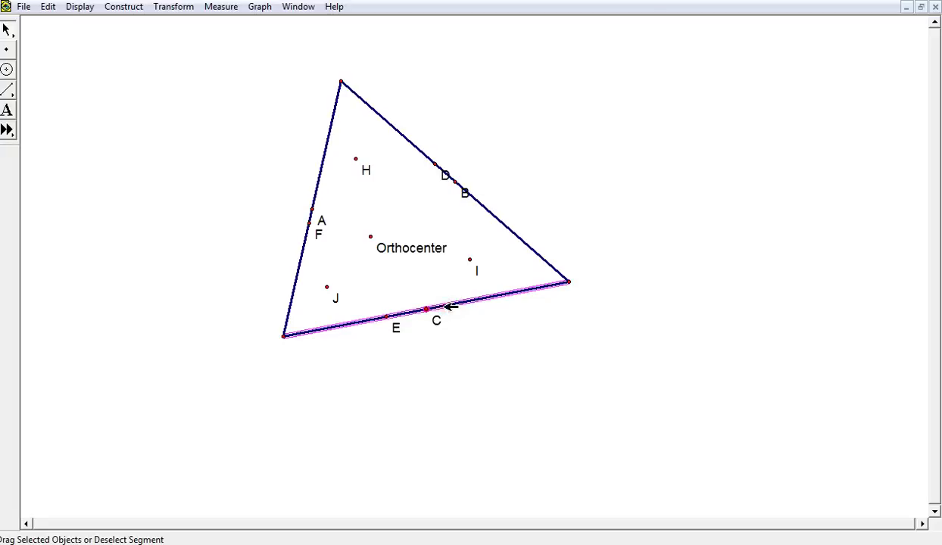
- Construct a line through midpoint C perpendicular to the triangle's bottom side
left_click(122, 8)
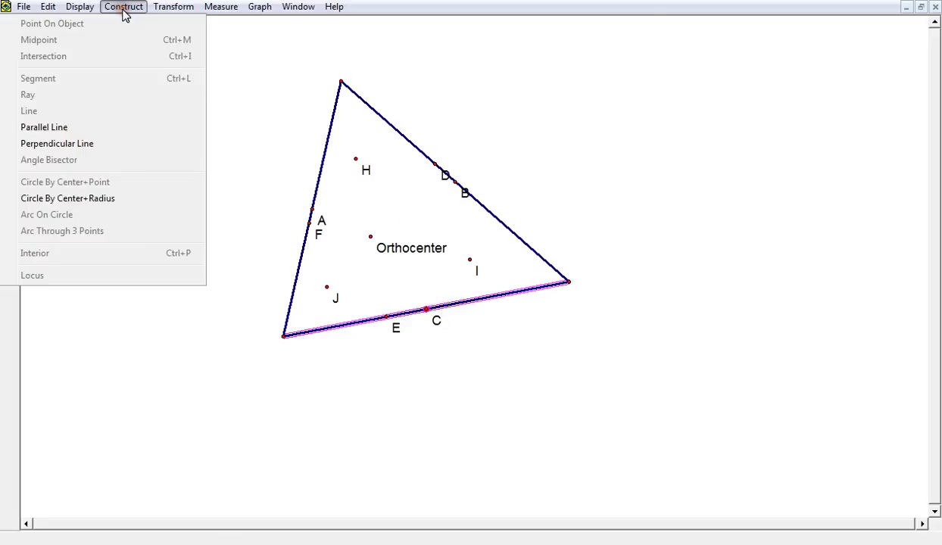
left_click(109, 143)
left_click(447, 140)
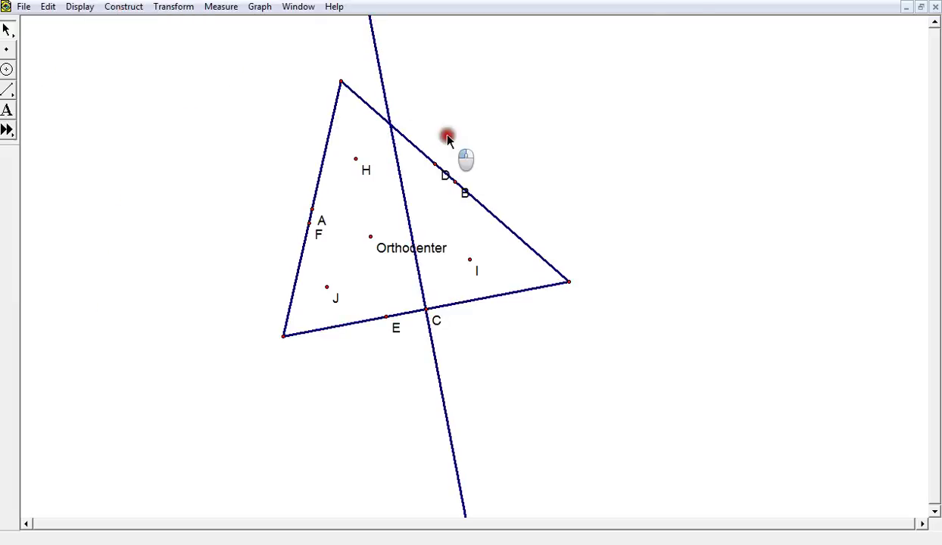
- Construct a line through midpoint B perpendicular to the triangle's upper-right side
left_click(462, 182)
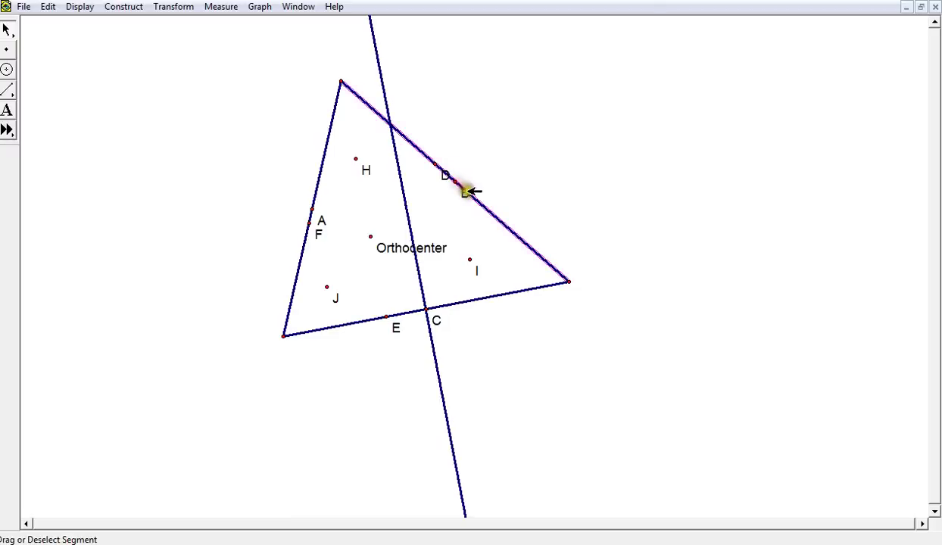
left_click(473, 190)
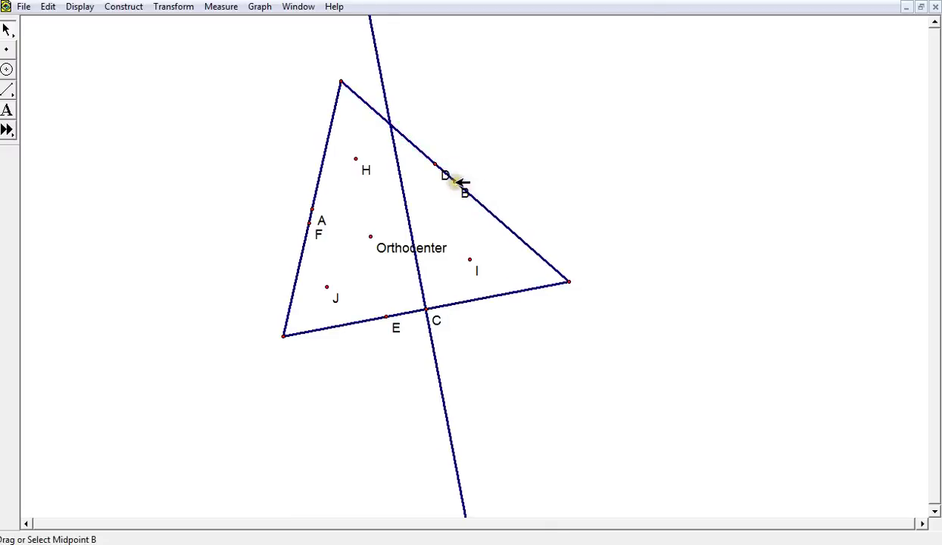
left_click(470, 194)
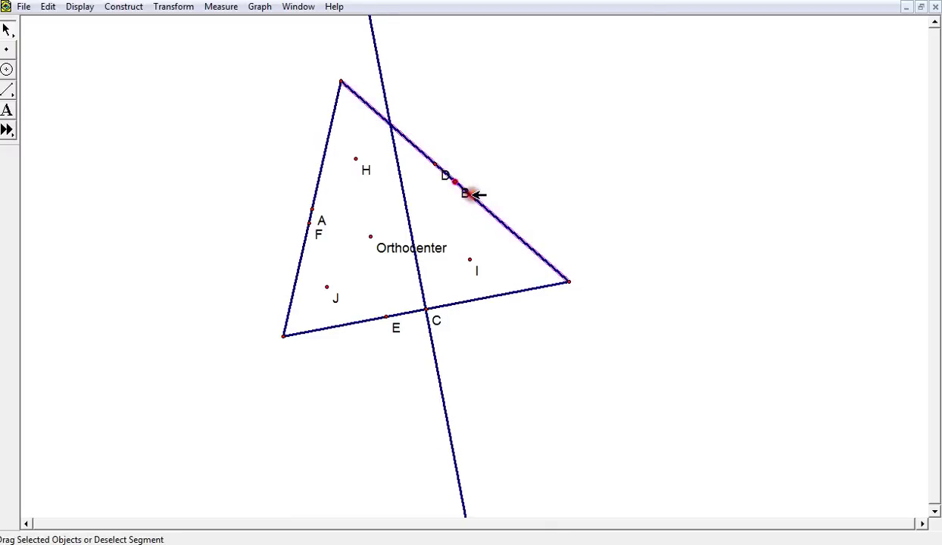
left_click(130, 7)
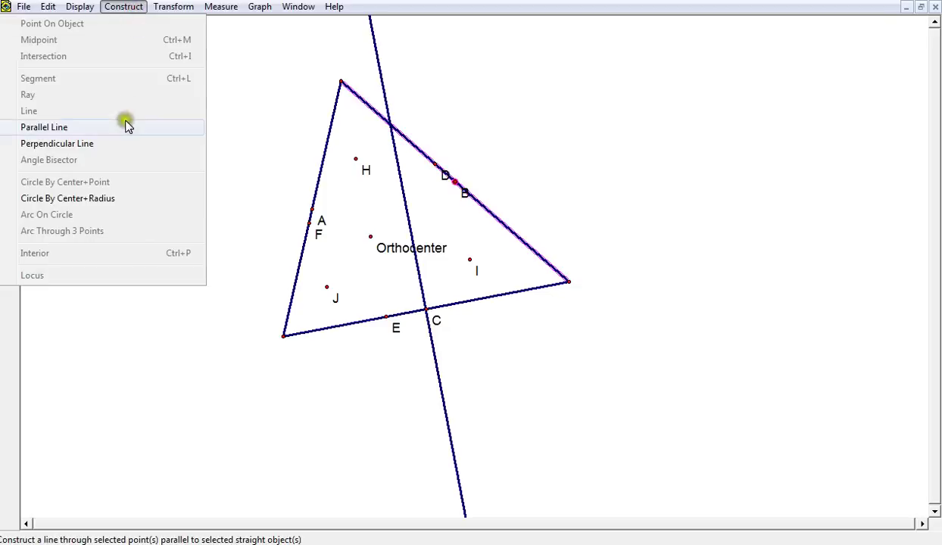
left_click(125, 144)
left_click(232, 177)
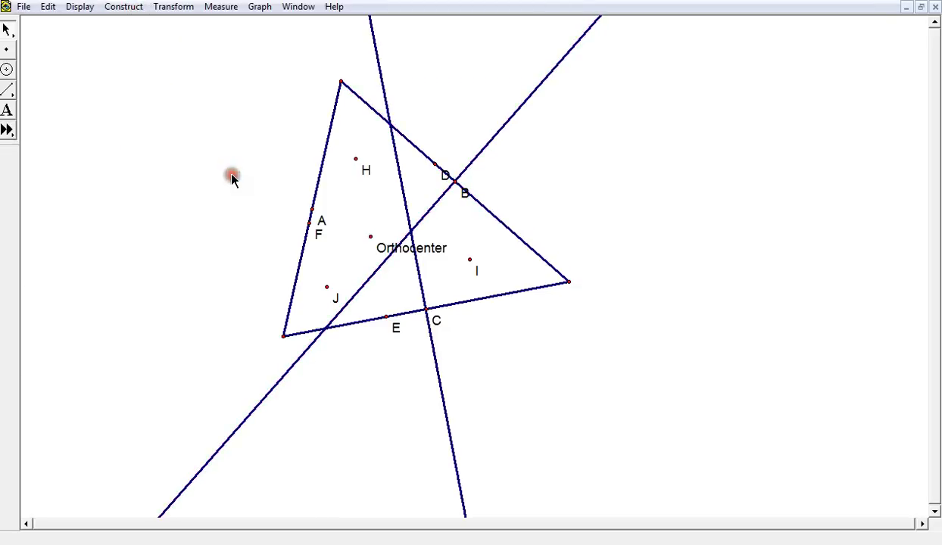
- Construct a line through midpoint A perpendicular to the triangle's left side
left_click(320, 176)
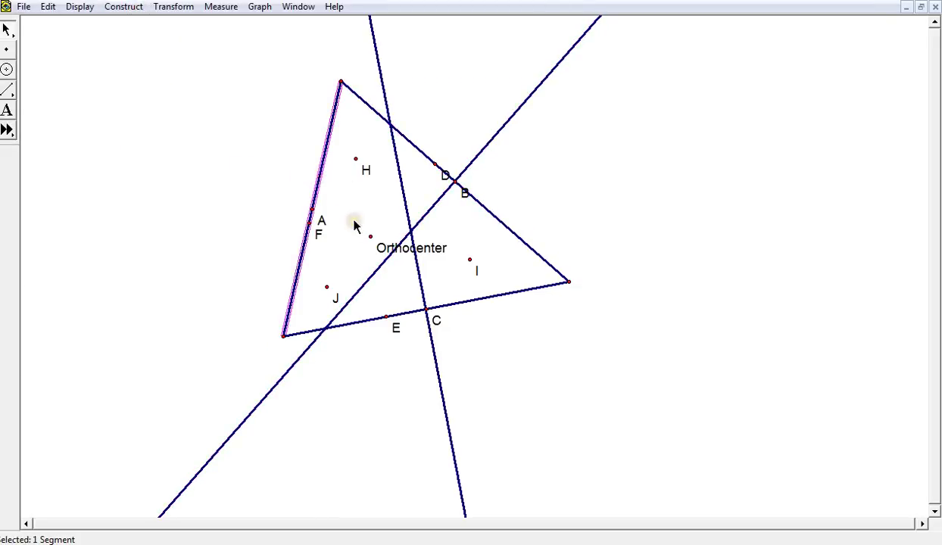
left_click(312, 210)
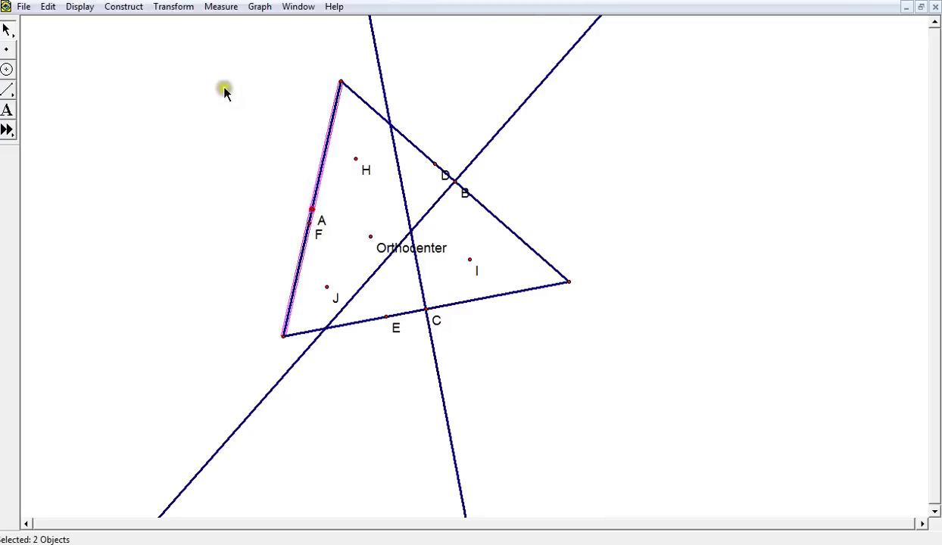
left_click(125, 10)
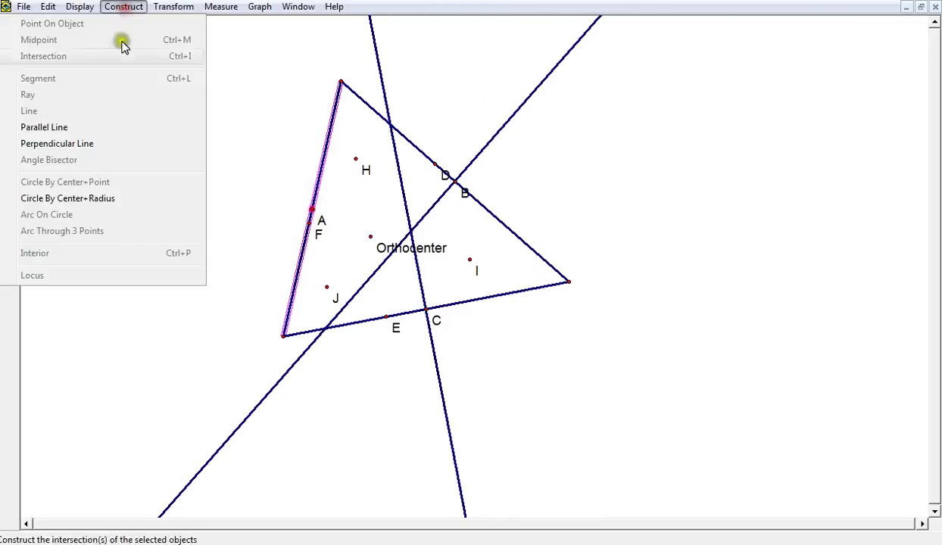
left_click(109, 143)
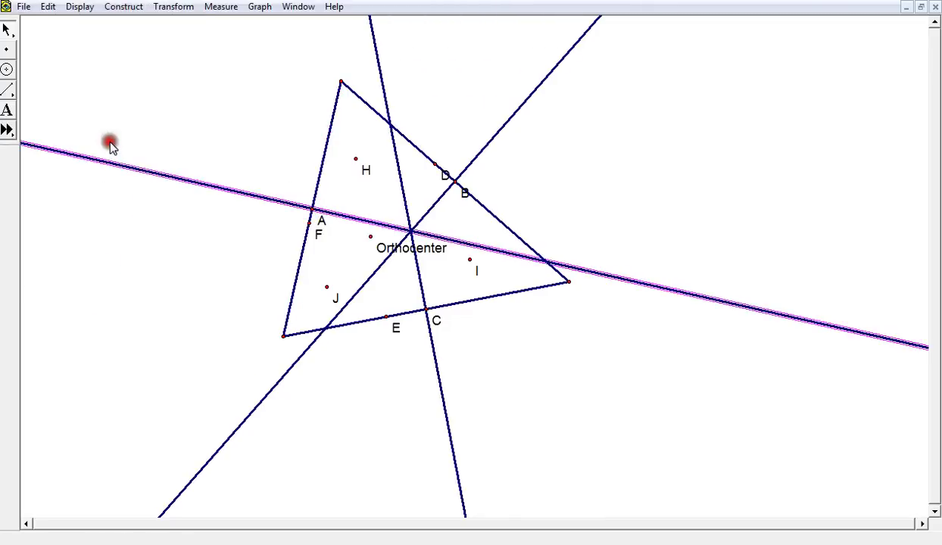
- Construct the intersection point of the perpendicular bisectors and show its label
left_click(402, 193)
key("ctrl+i")
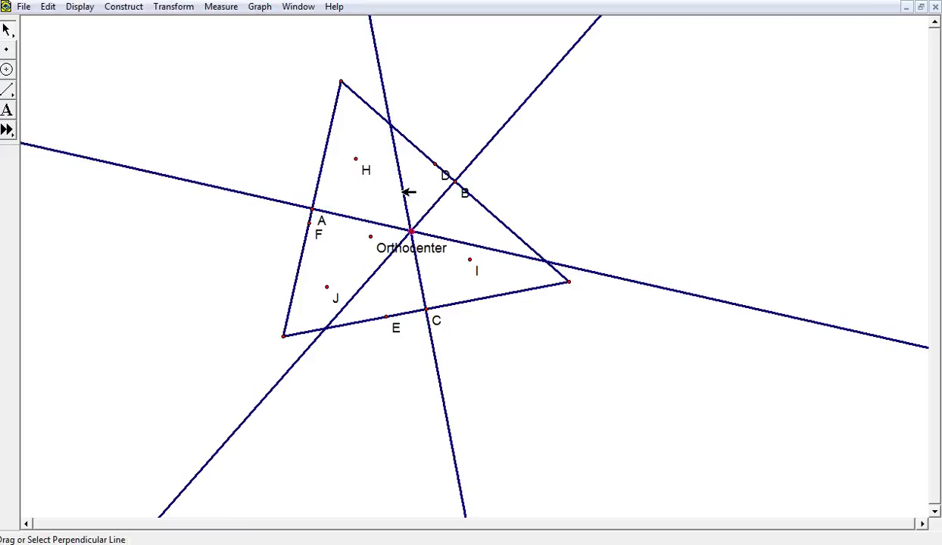
right_click(409, 231)
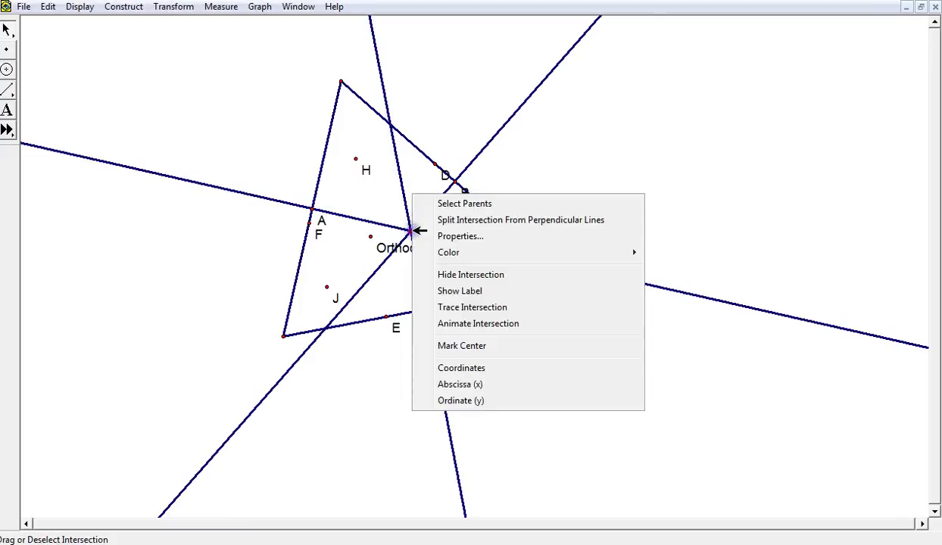
left_click(461, 280)
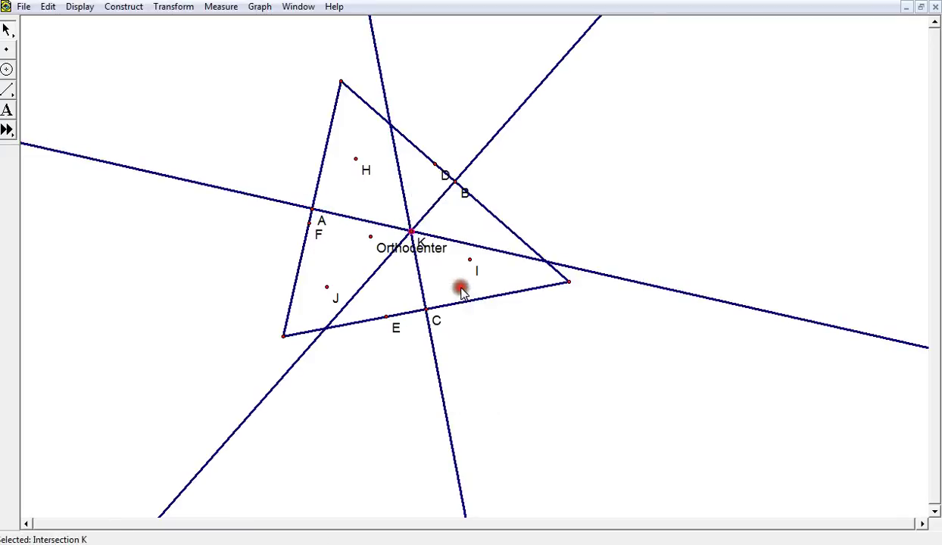
- Change the label of the point named Orthocenter to Circumcenter
double_click(421, 247)
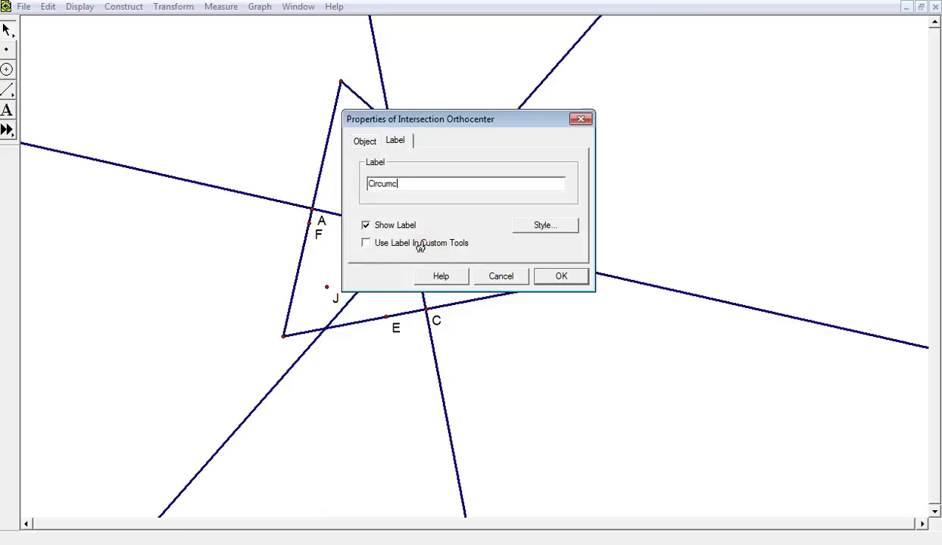
left_click(534, 278)
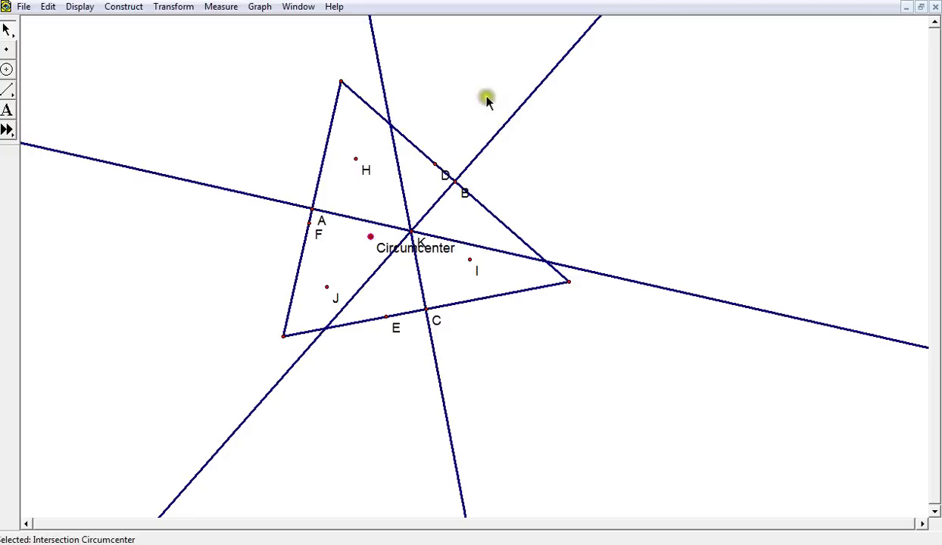
- Hide the three perpendicular bisector lines, leaving their intersection point displayed
left_click(507, 117)
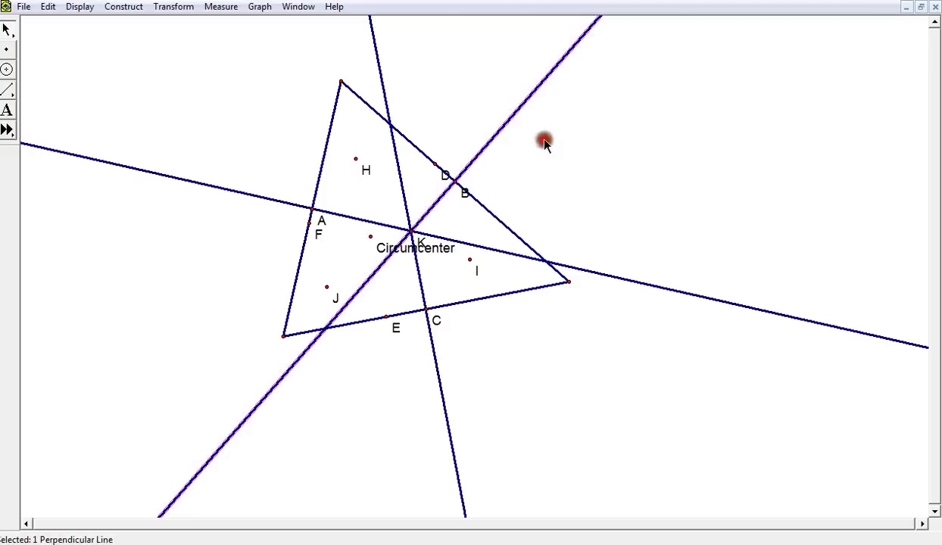
left_click(373, 40)
left_click(201, 184)
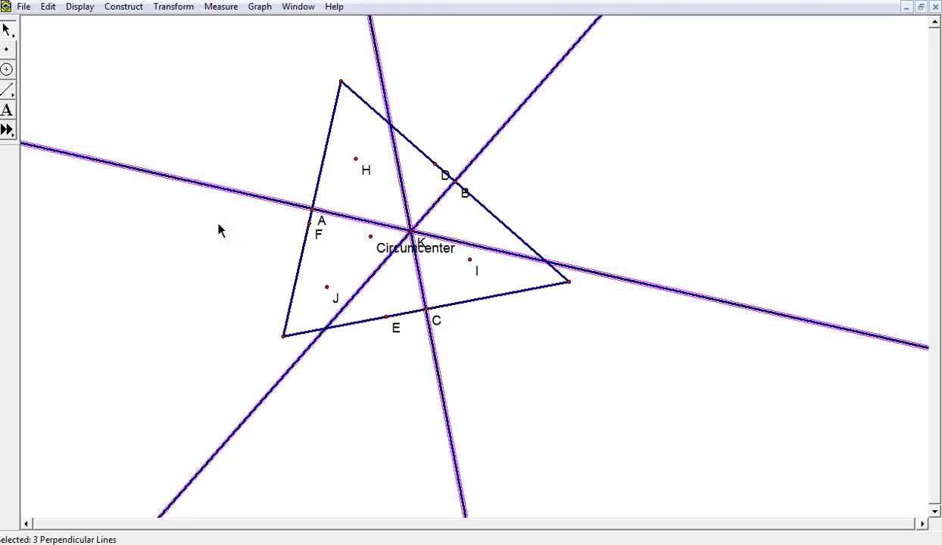
key("ctrl+h")
left_click(242, 223)
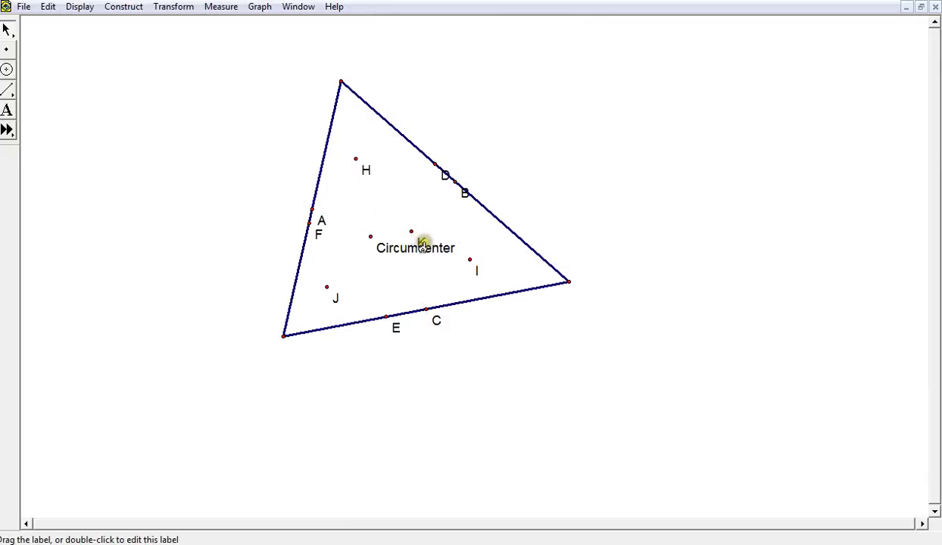
- Change the label of the point named Circumcenter to Orthocenter
double_click(382, 253)
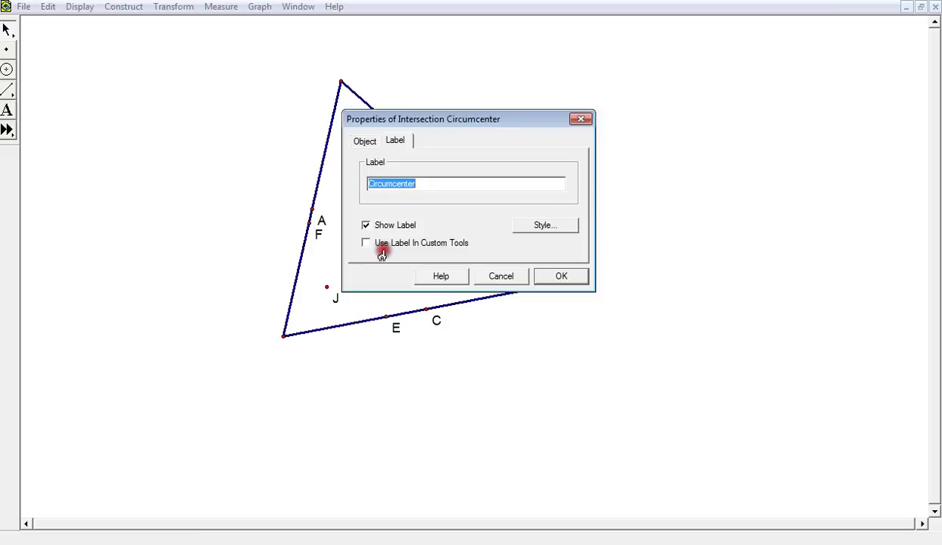
type("Orthoc")
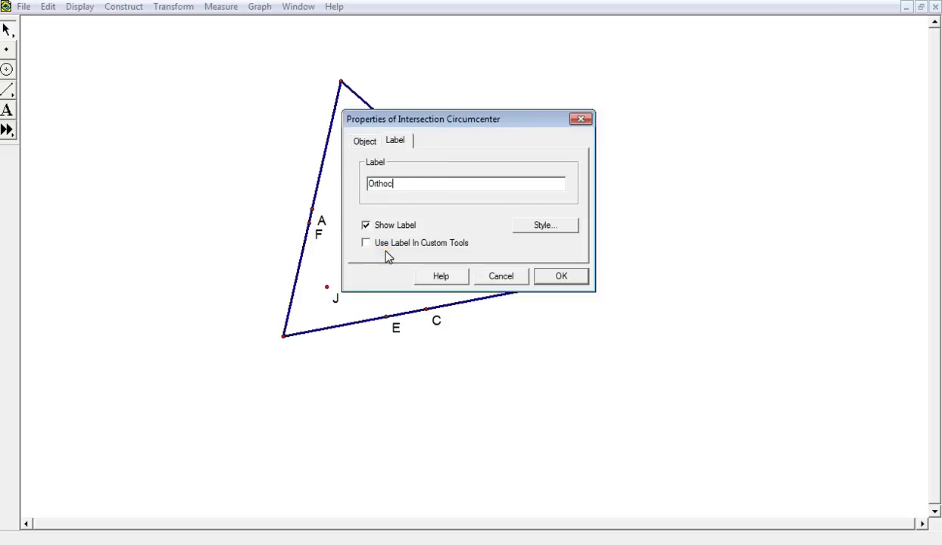
type("enter")
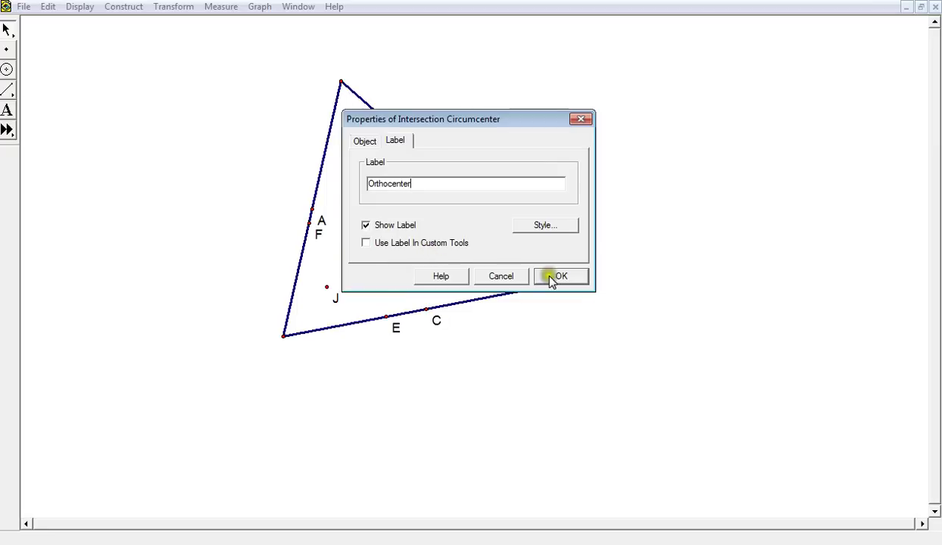
left_click(556, 277)
- Move the triangle's top vertex to separate the overlapping labels and relabel point K as Circumcenter
left_click_drag(342, 81, 445, 74)
left_click(414, 266)
double_click(422, 250)
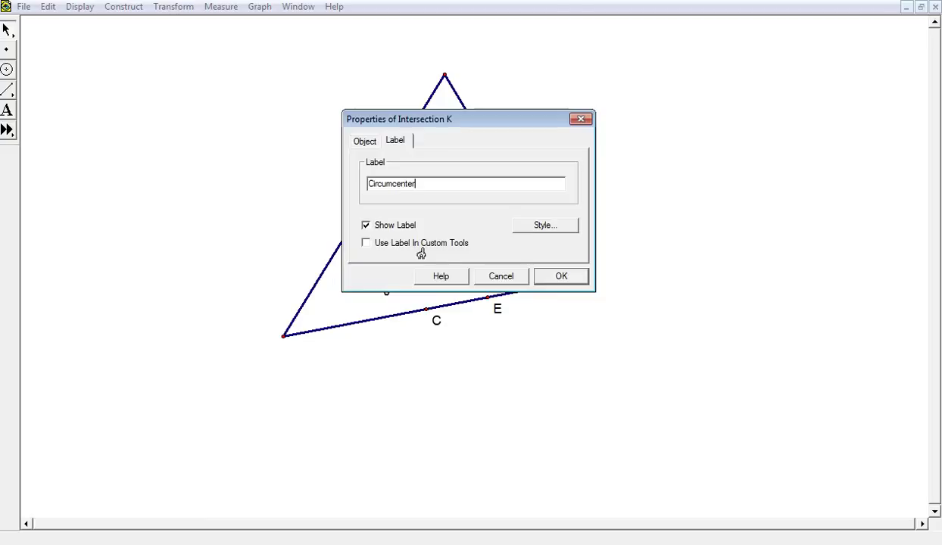
left_click(561, 276)
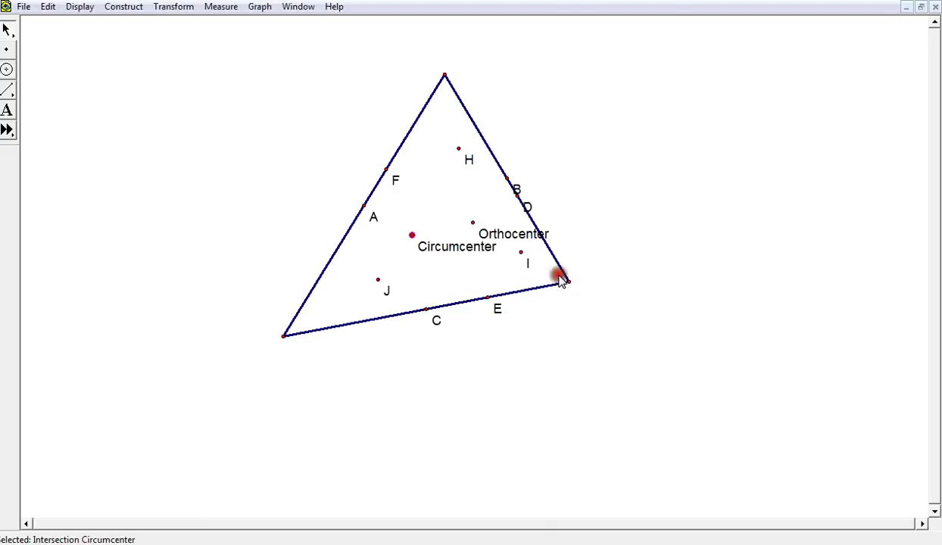
- Reposition the triangle's top vertex and construct a segment from the Orthocenter to the Circumcenter
left_click_drag(445, 74, 385, 115)
left_click(478, 111)
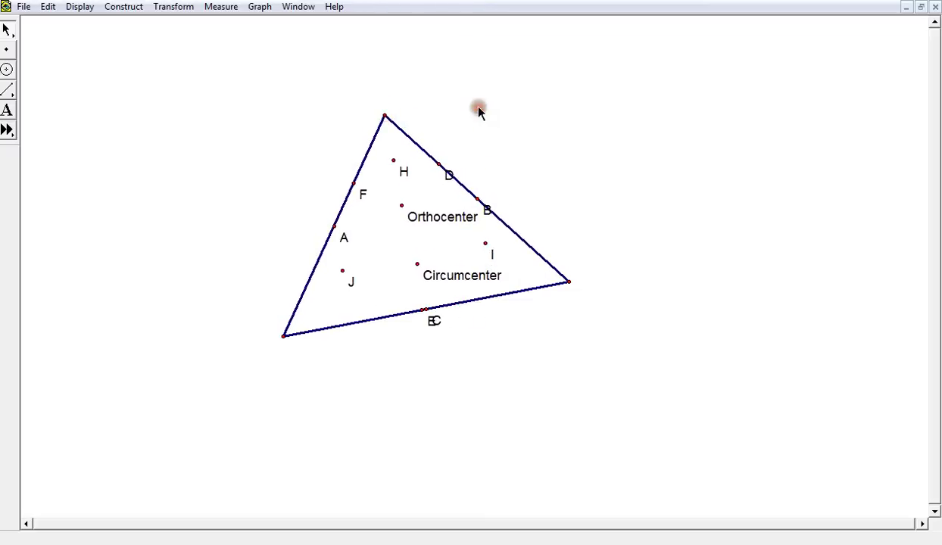
left_click(402, 205)
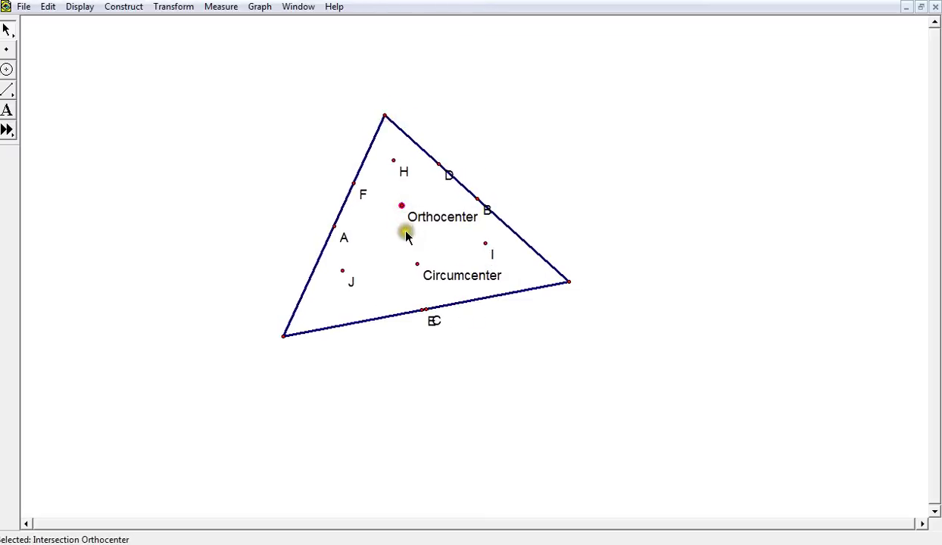
left_click(417, 263, "shift")
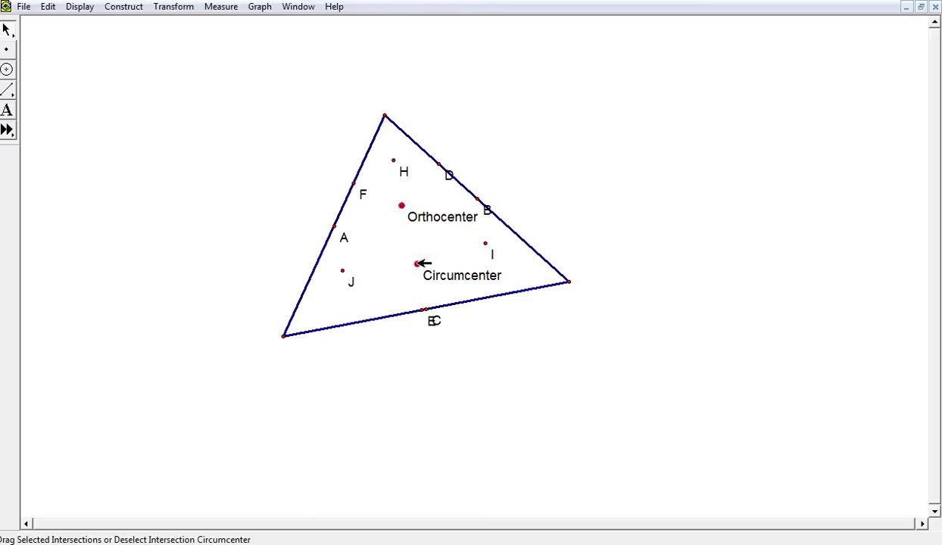
key("ctrl+l")
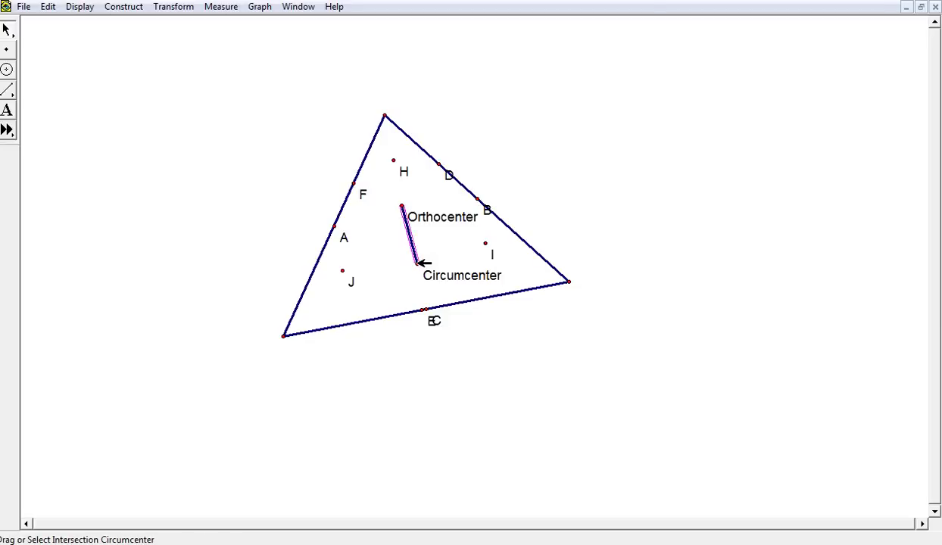
- Construct the midpoint of the segment joining the Orthocenter and the Circumcenter
left_click(129, 10)
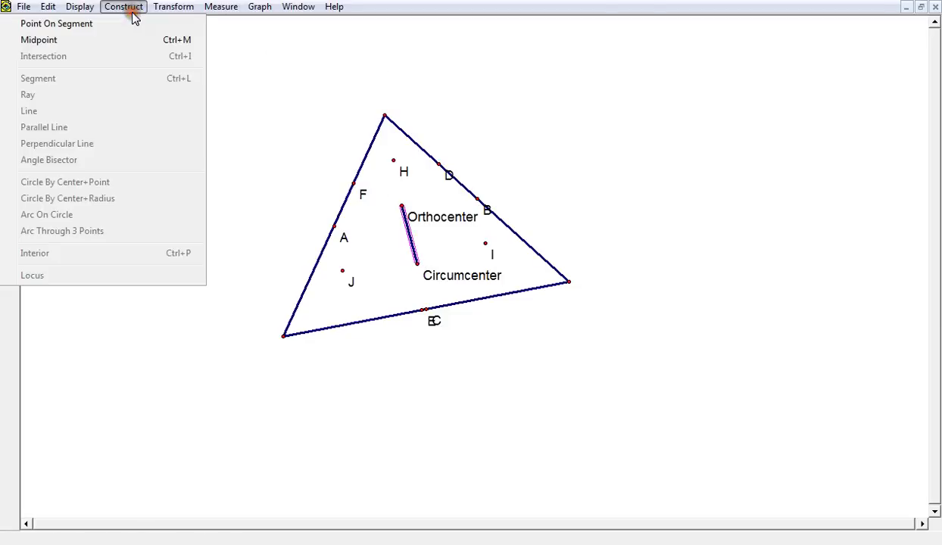
left_click(121, 37)
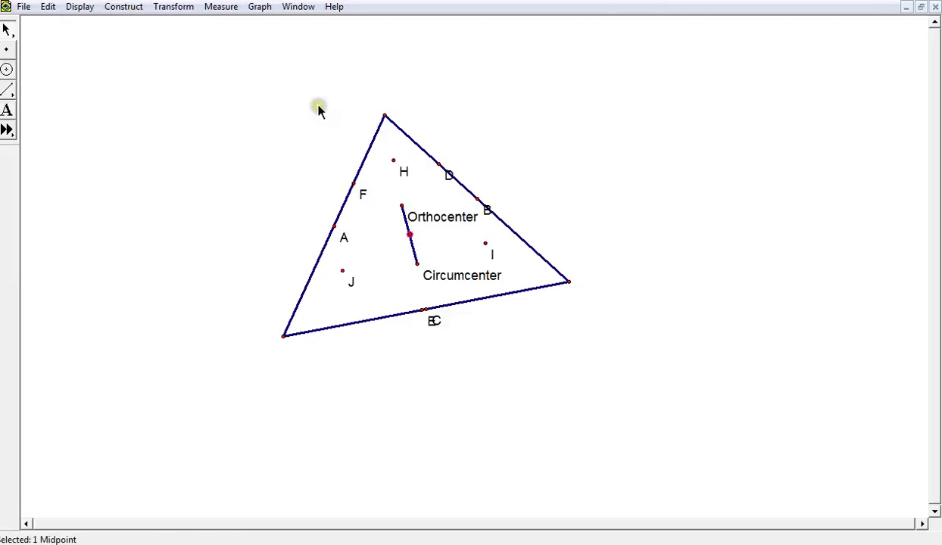
left_click(516, 90)
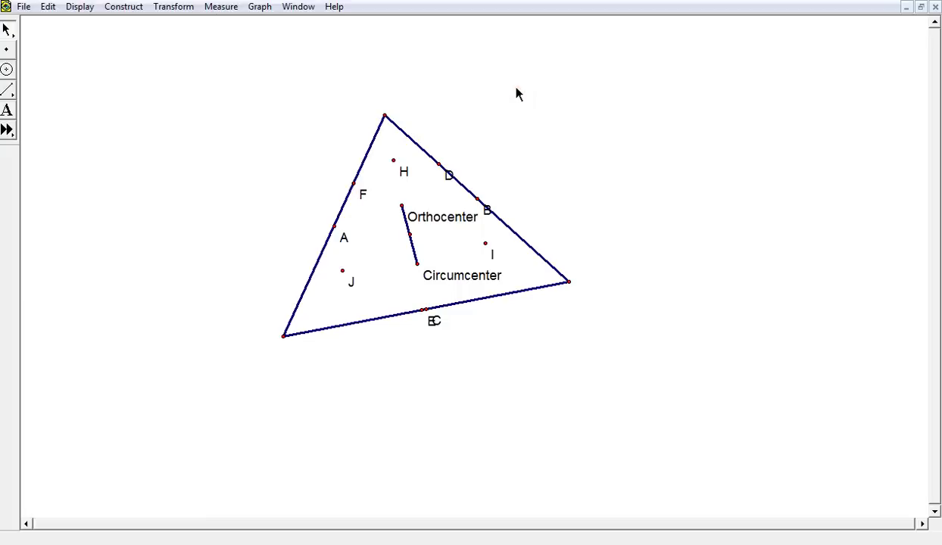
- Enlarge the triangle by moving its three vertices outward, and hide the segment between the Orthocenter and the Circumcenter
left_click_drag(572, 282, 695, 438)
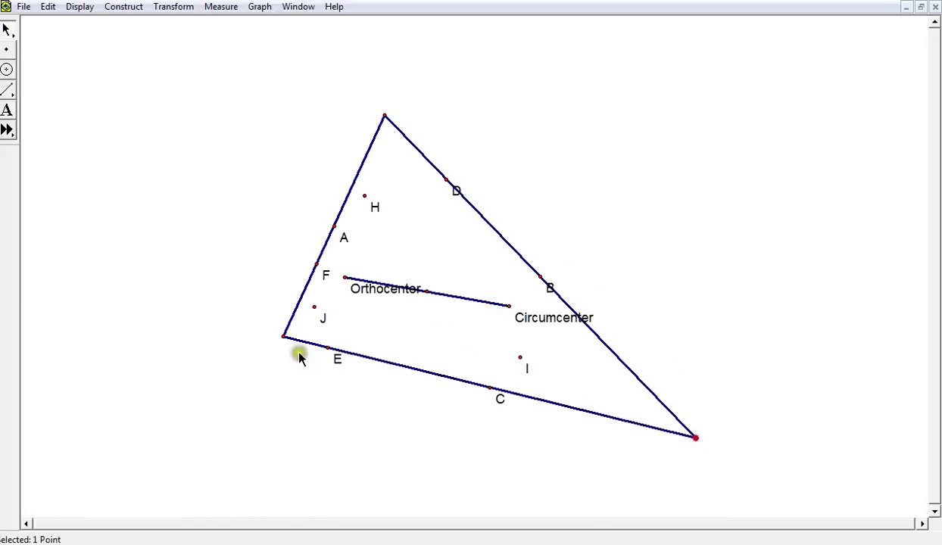
left_click_drag(283, 336, 162, 433)
left_click_drag(386, 115, 392, 77)
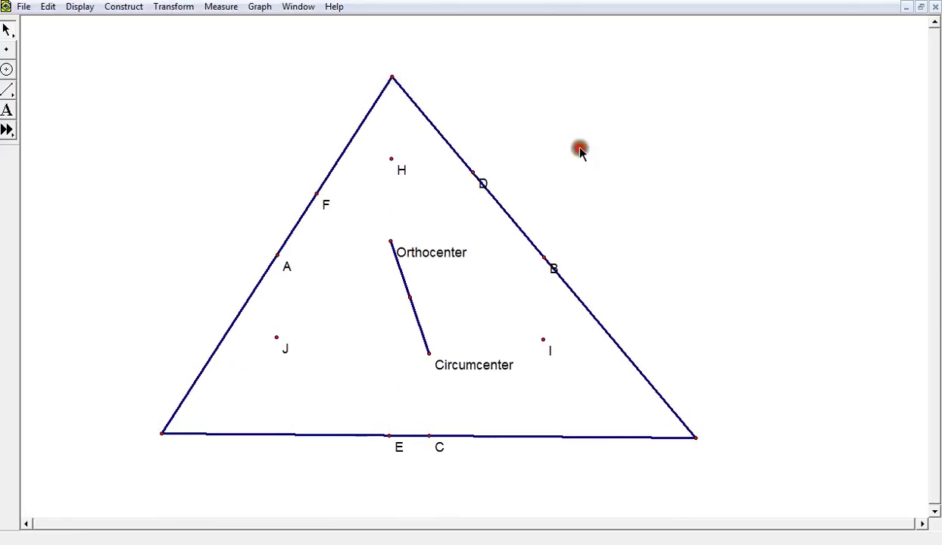
left_click(410, 292)
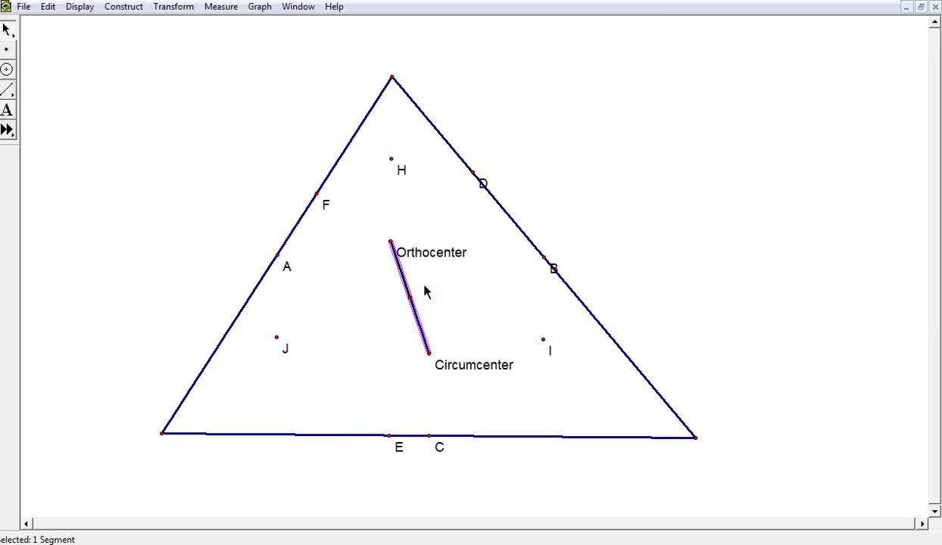
key("ctrl+h")
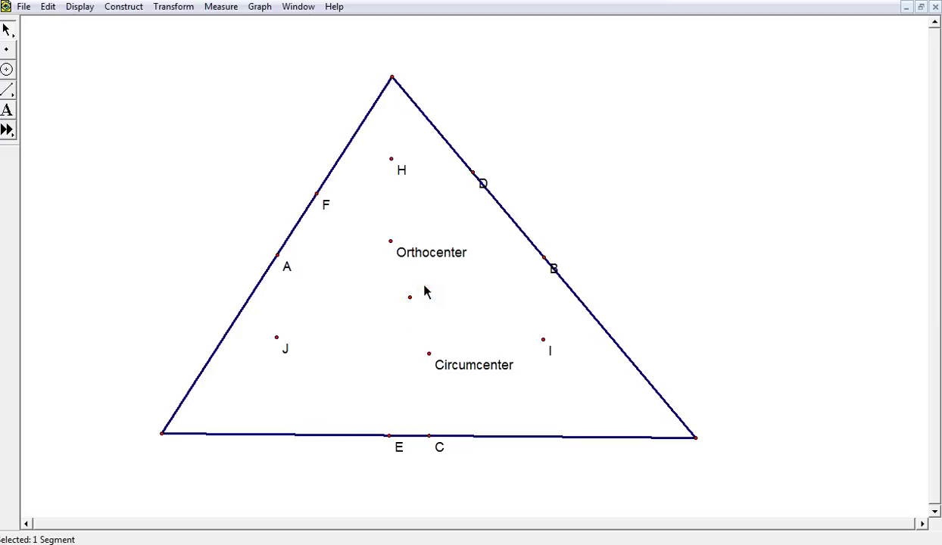
- Construct a circle centered at the Orthocenter–Circumcenter midpoint and passing through point I
left_click(411, 295)
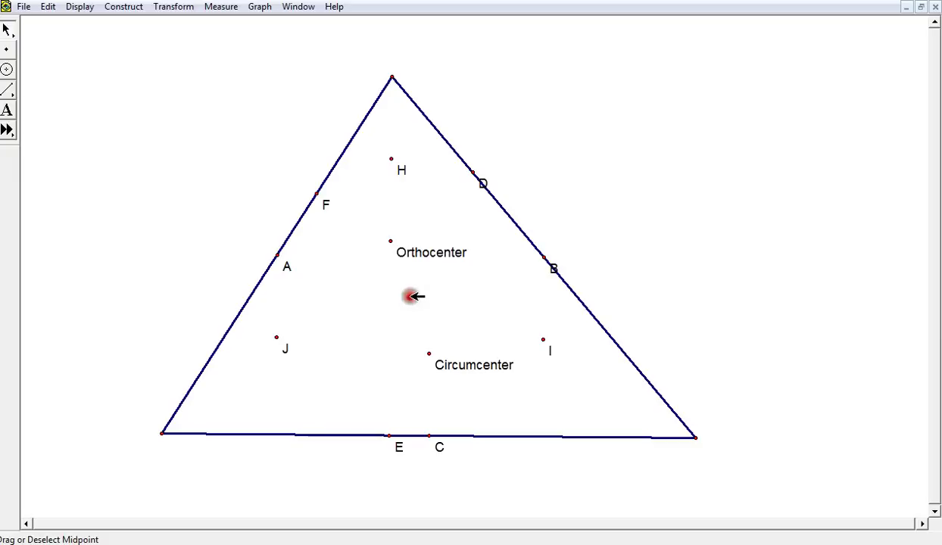
left_click(543, 339)
left_click(127, 9)
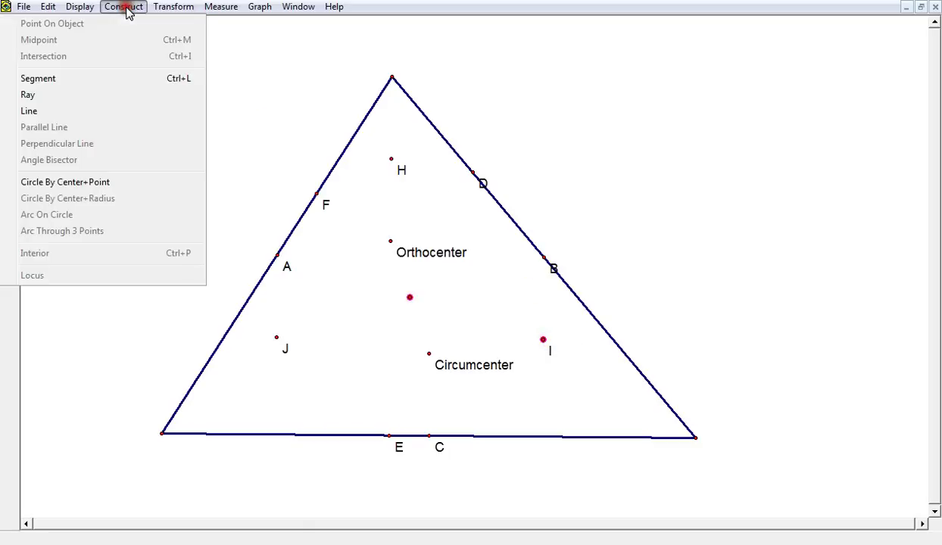
left_click(104, 185)
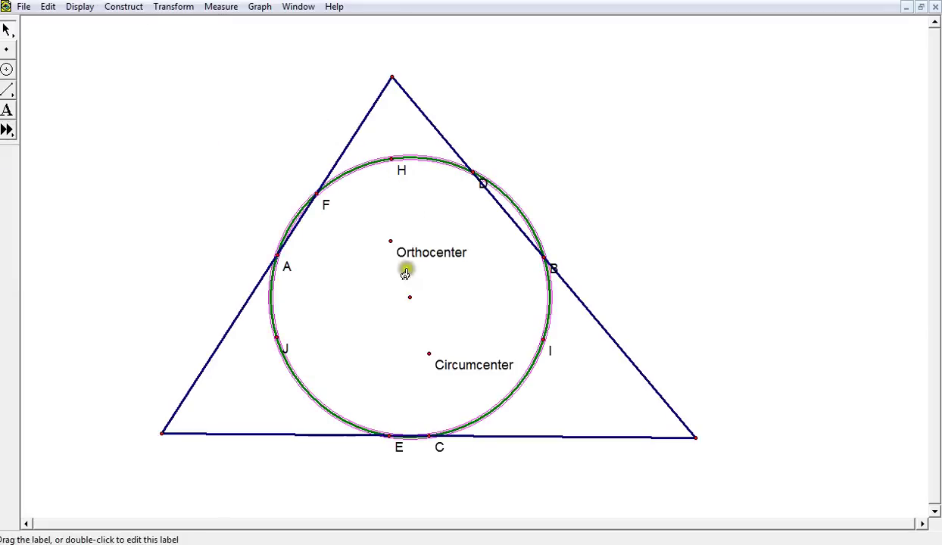
- Reshape the triangle by moving its top vertex to test how the nine-point circle follows
left_click_drag(392, 75, 586, 108)
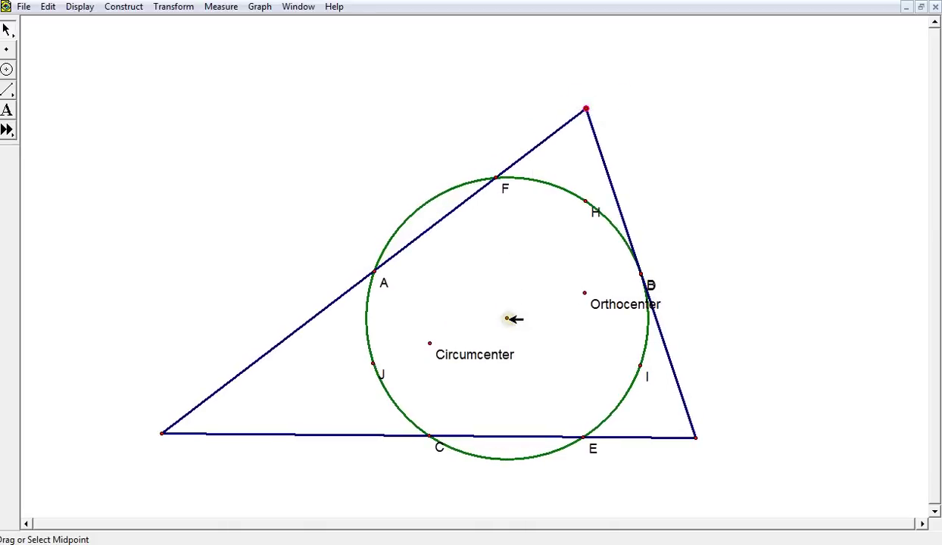
left_click(507, 318)
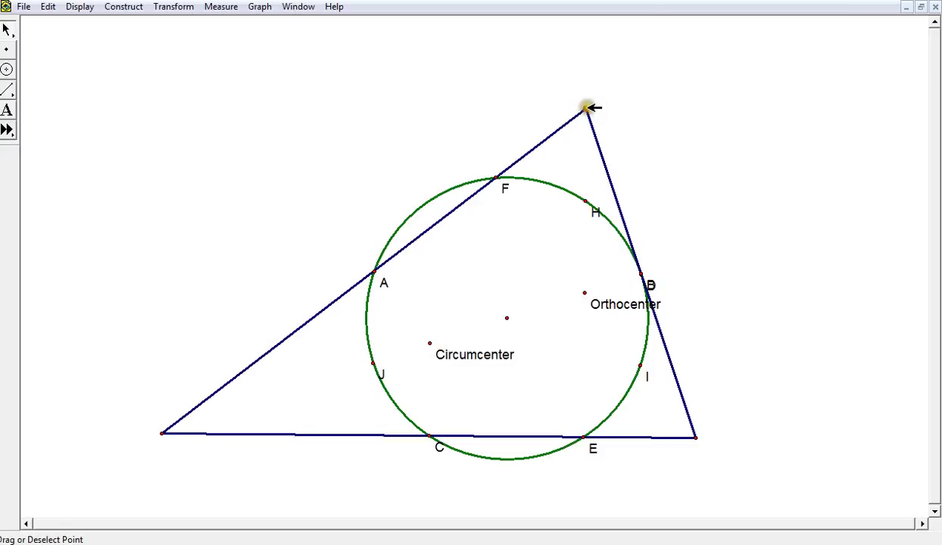
left_click_drag(588, 106, 523, 73)
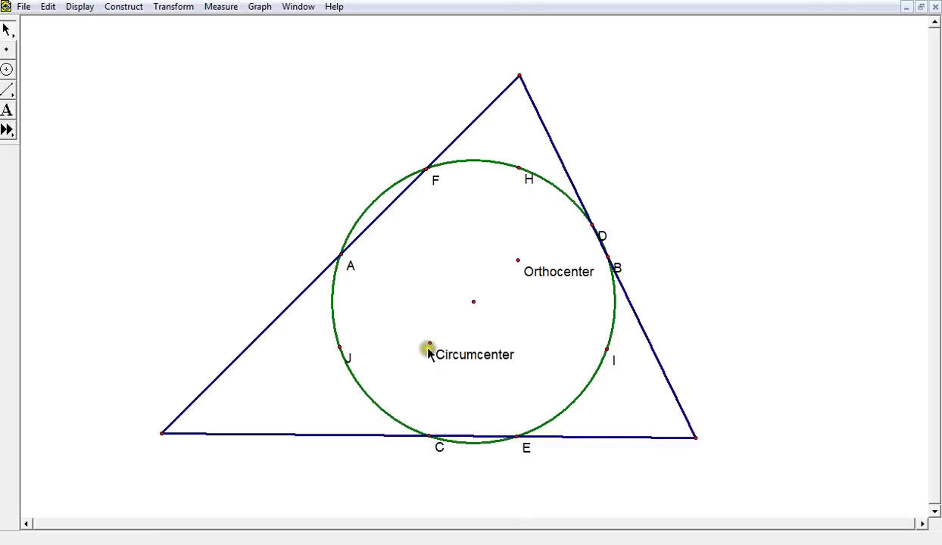
- Construct a circle centered at the Circumcenter and passing through the triangle's top vertex
left_click(430, 345)
left_click(520, 75)
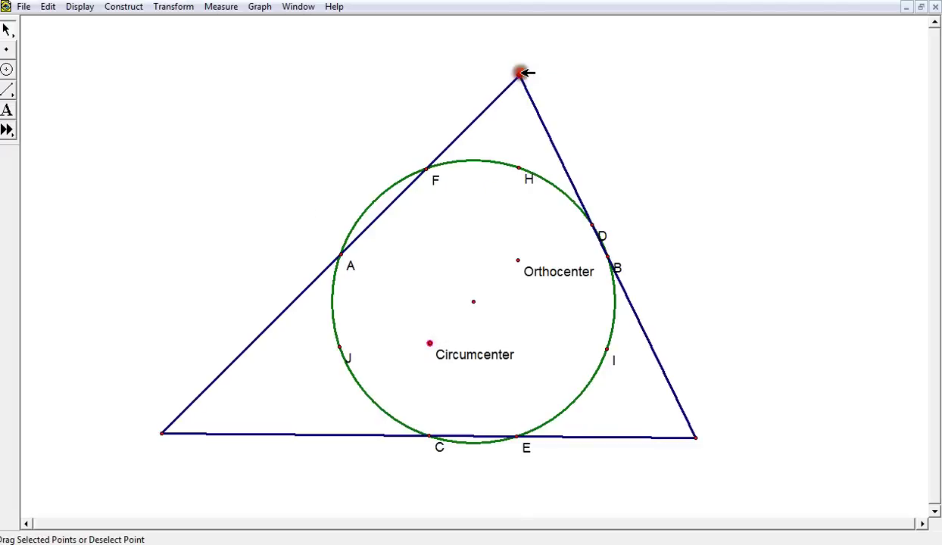
left_click(132, 12)
left_click(128, 180)
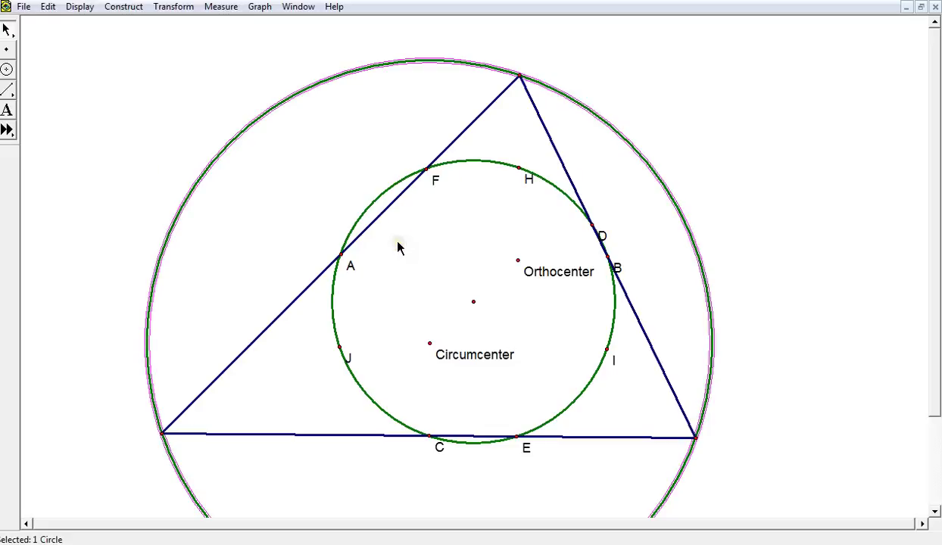
- Move the triangle's top and lower-right vertices to test both circles on a differently shaped triangle
left_click_drag(521, 77, 453, 111)
left_click_drag(418, 122, 414, 73)
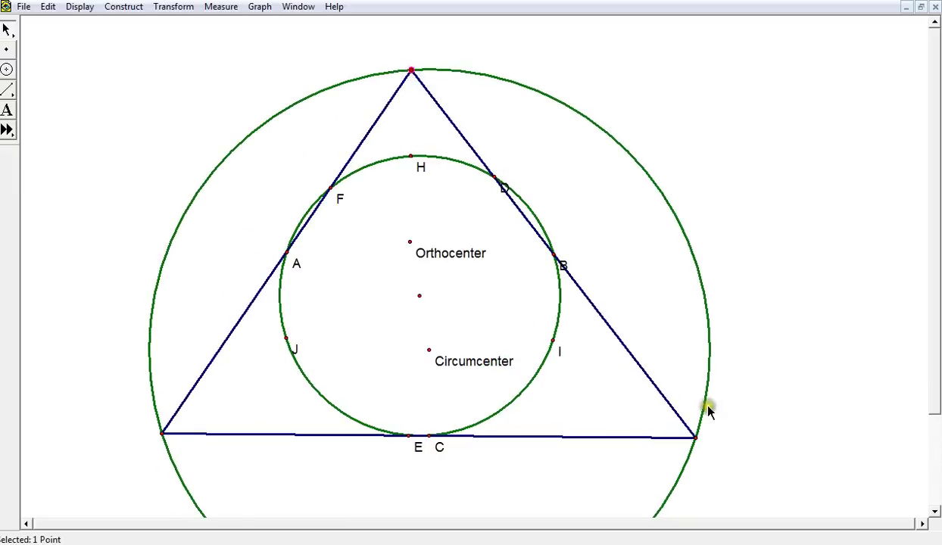
left_click_drag(695, 437, 557, 378)
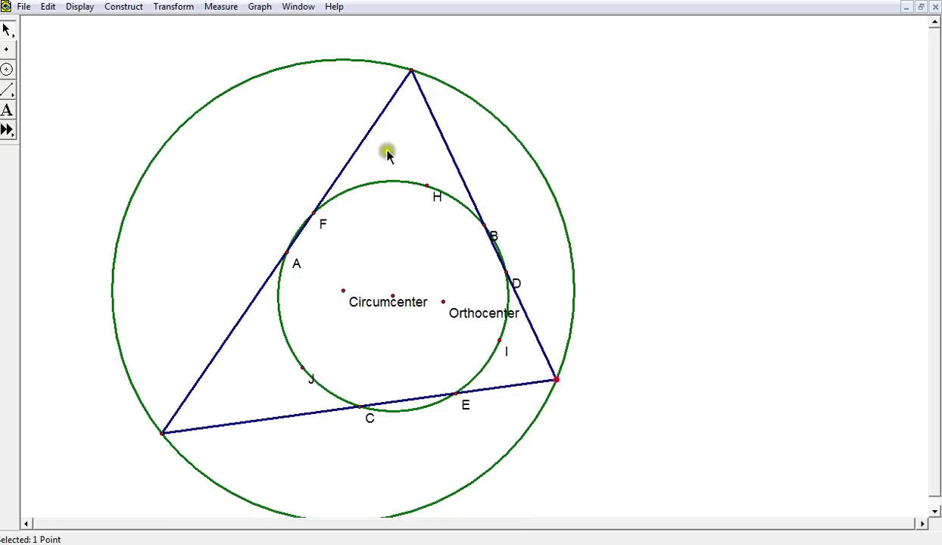
- Hide the circle through the triangle's vertices and reshape the triangle by moving its top vertex
left_click(473, 95)
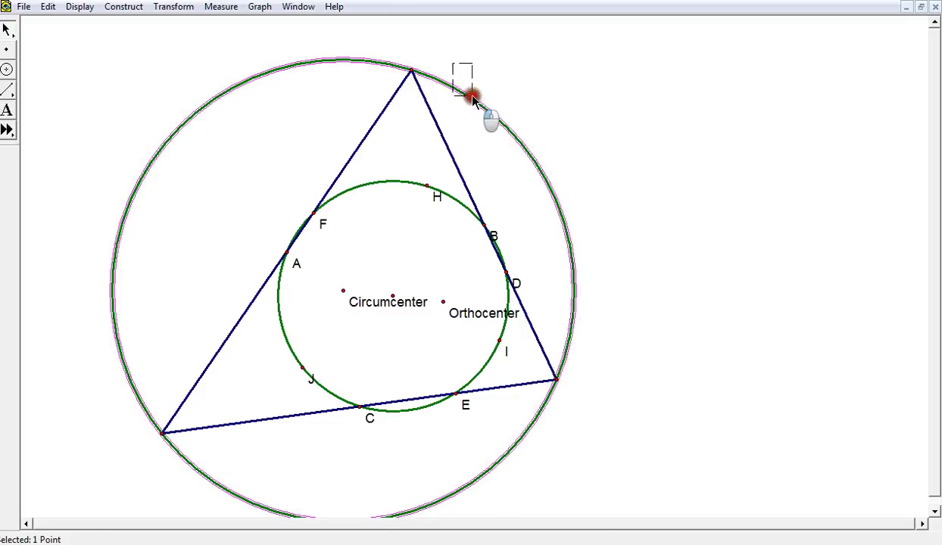
key("ctrl+h")
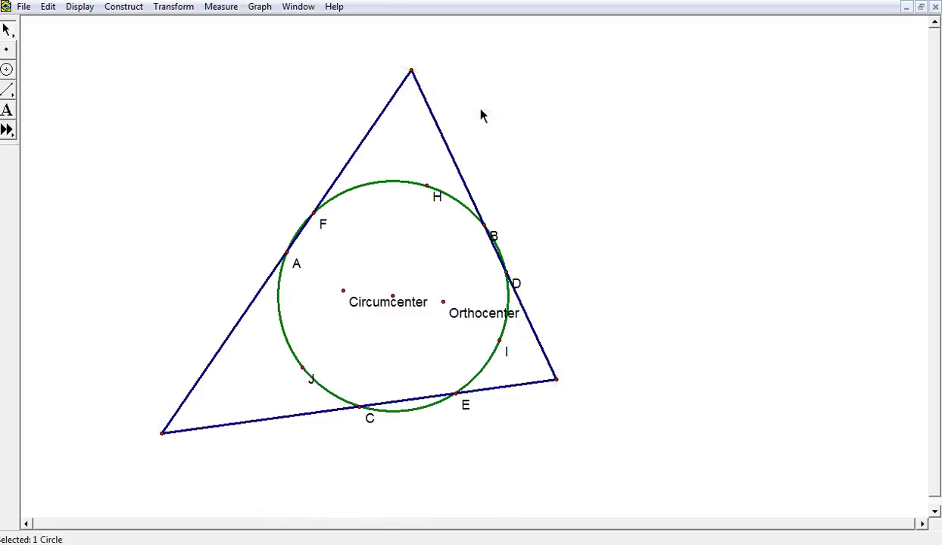
left_click_drag(412, 69, 369, 150)
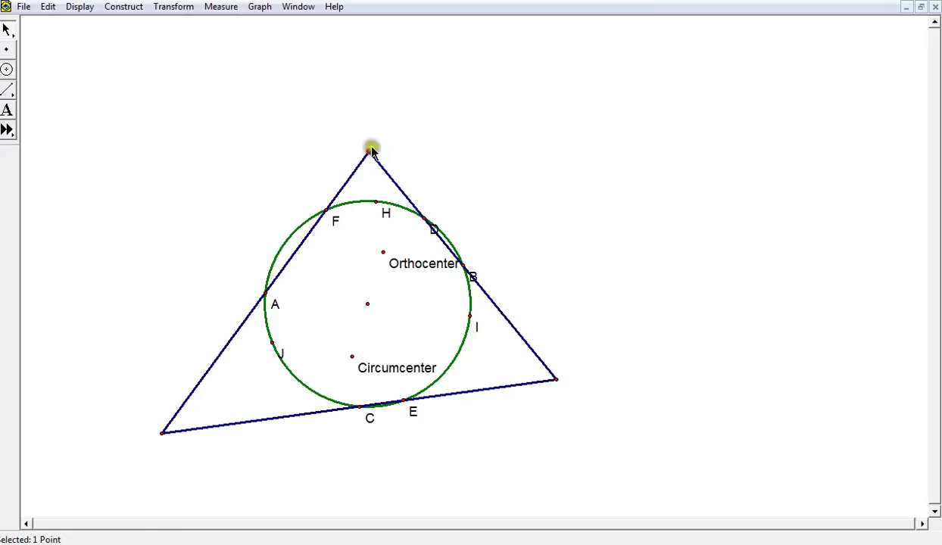
left_click_drag(371, 149, 389, 129)
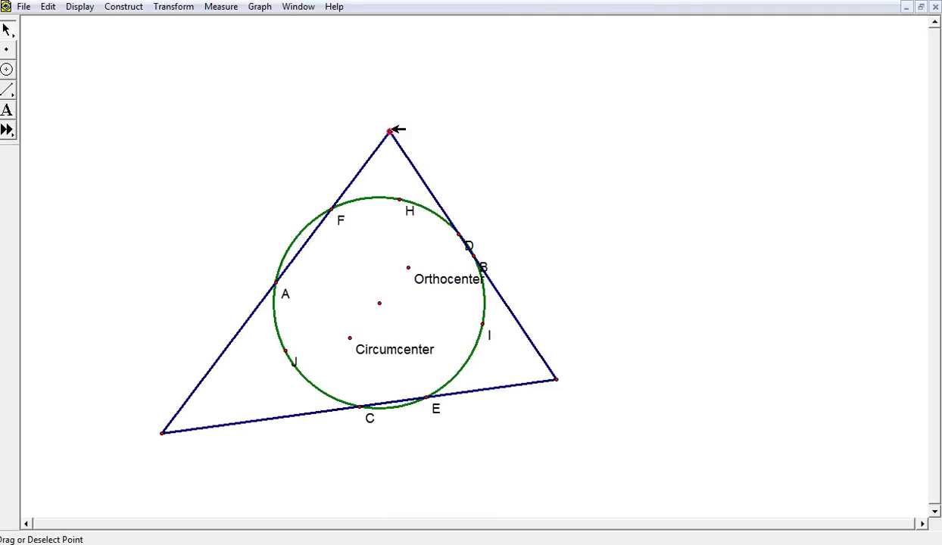